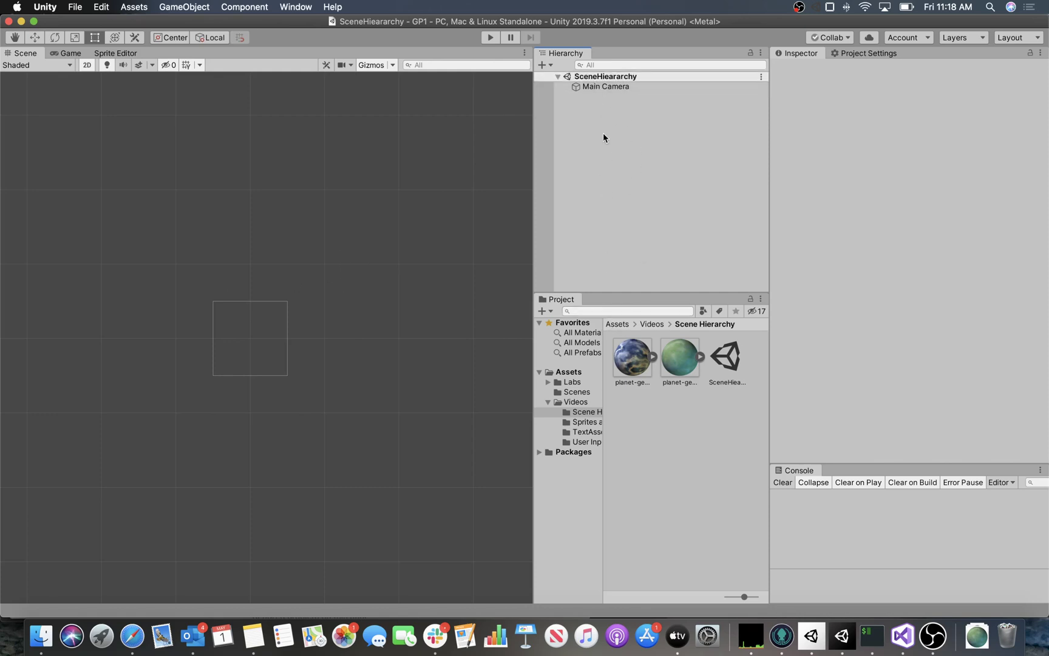
Create a 2D sprite object in the scene and assign it the planet-generic01-000.export image
right_click(594, 101)
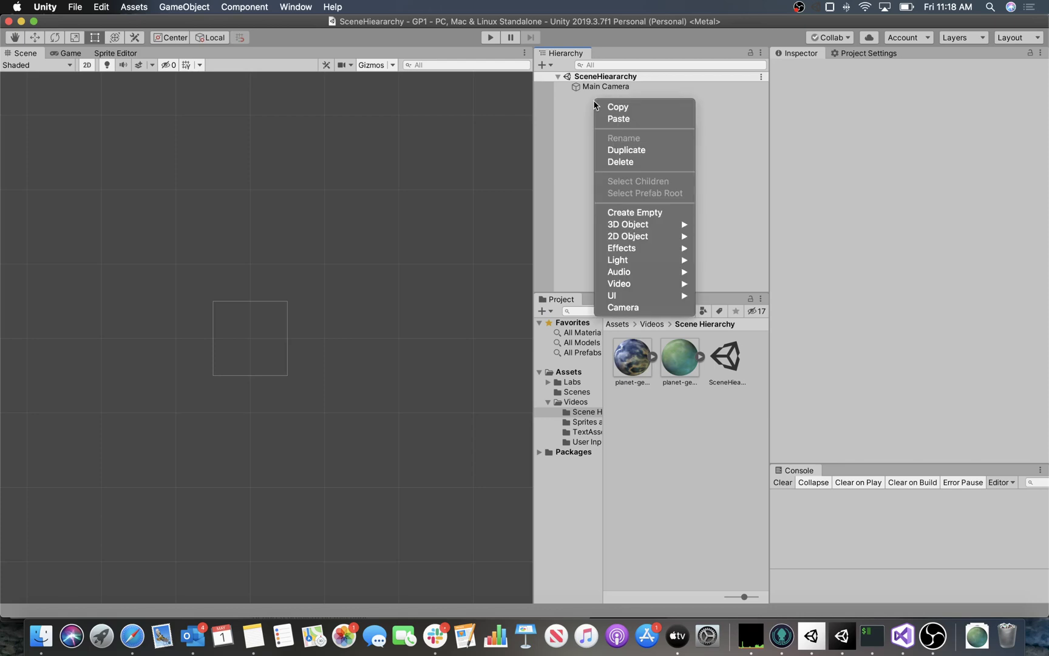
mouse_move(617, 228)
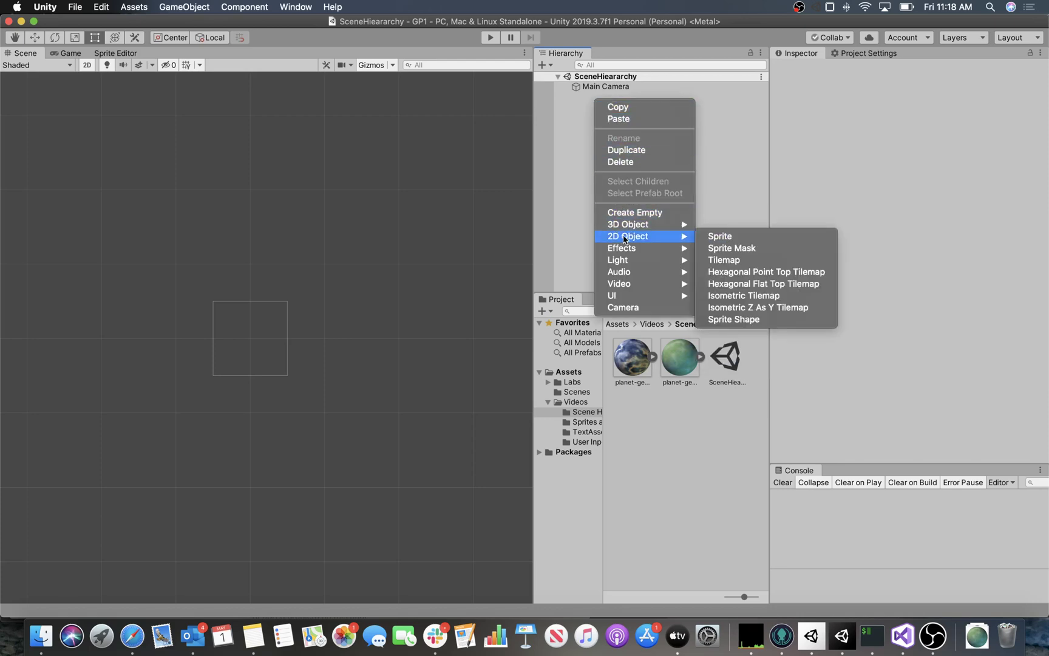
click(723, 236)
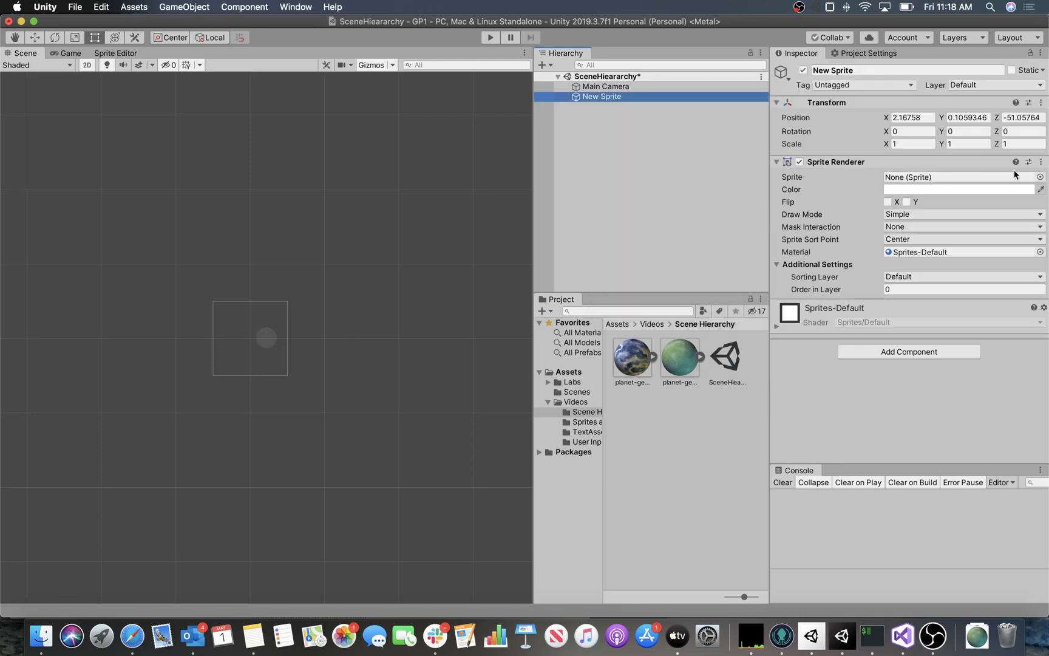
click(1040, 177)
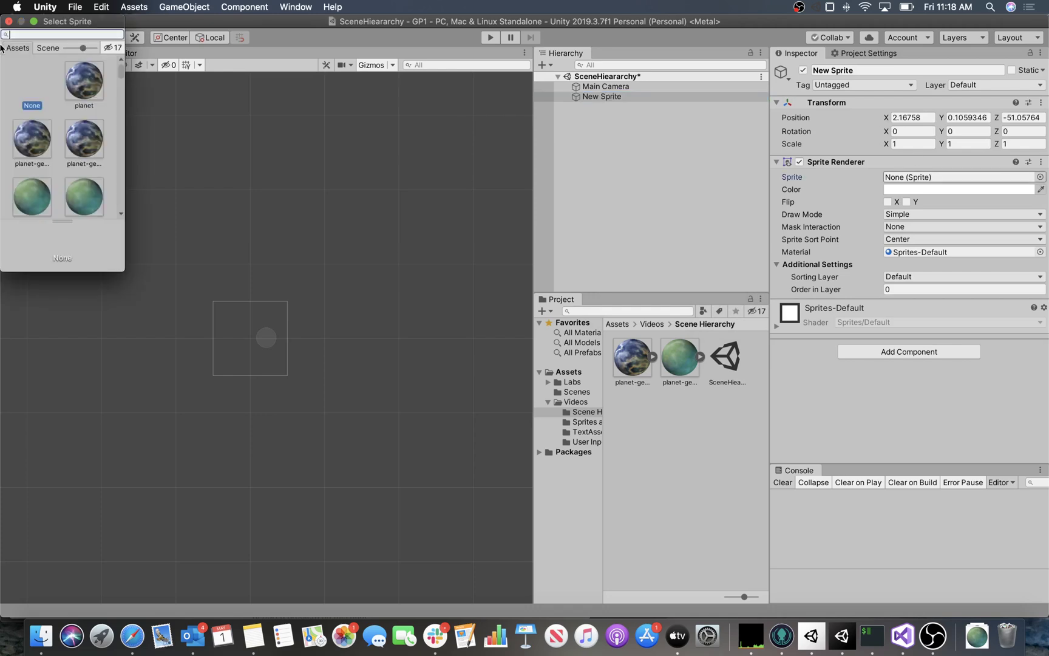
click(32, 135)
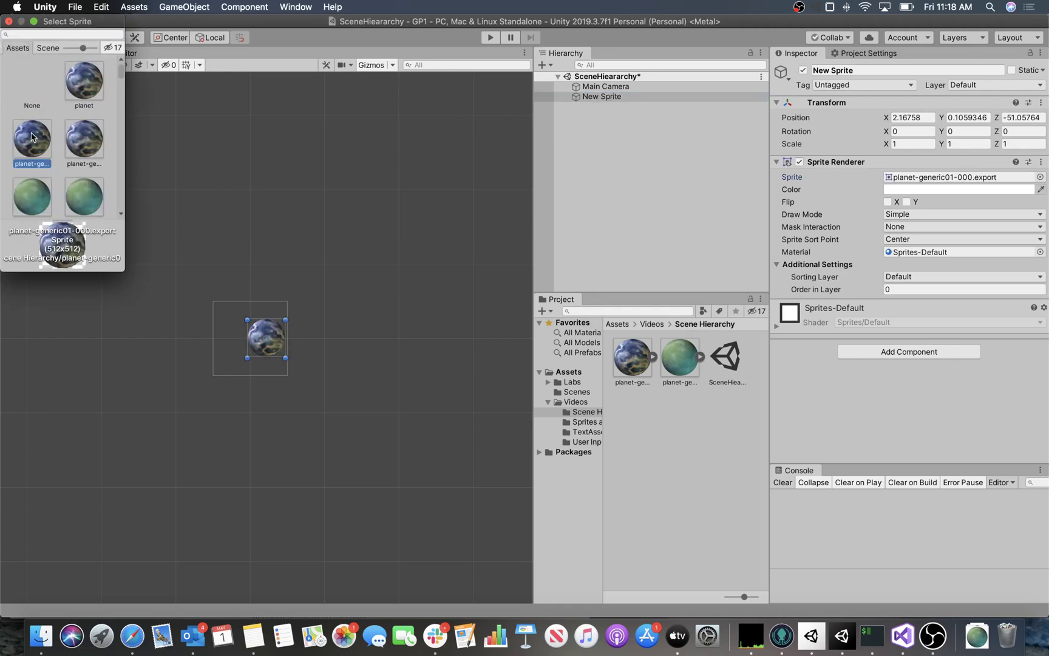
click(8, 22)
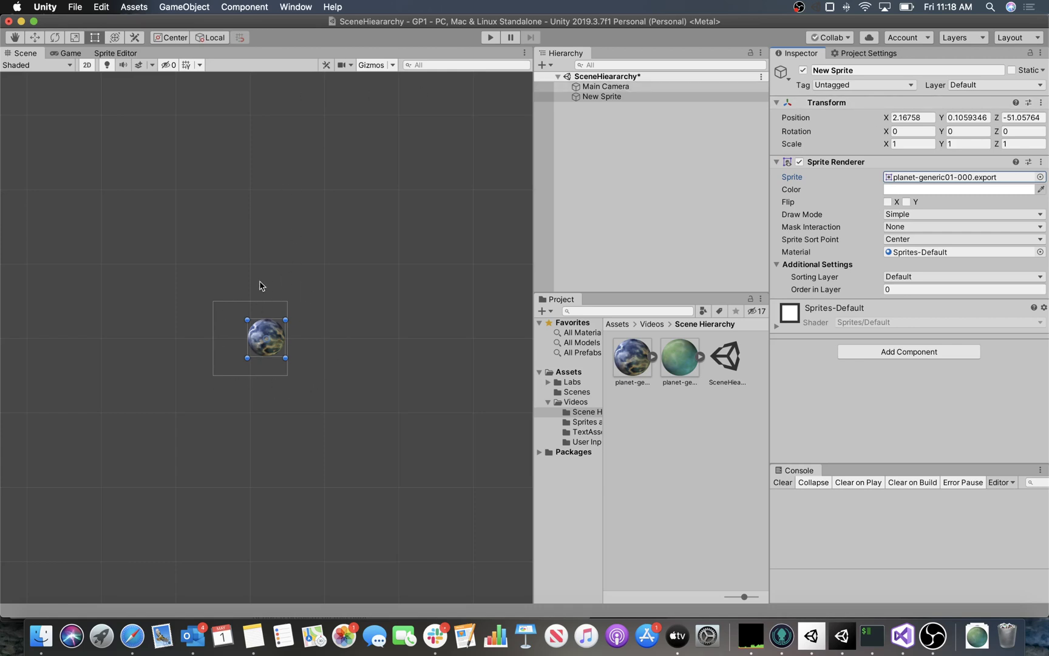
Play-test the scene briefly, stop it, and compare the Main Camera's preview and position with the new sprite's Z position
click(490, 37)
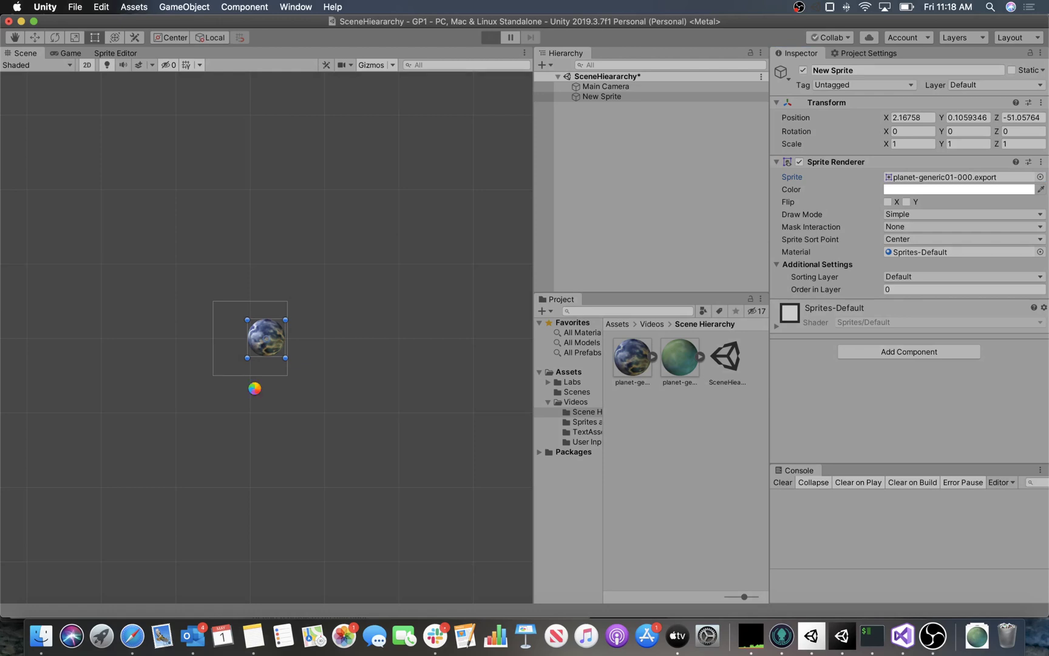
click(489, 37)
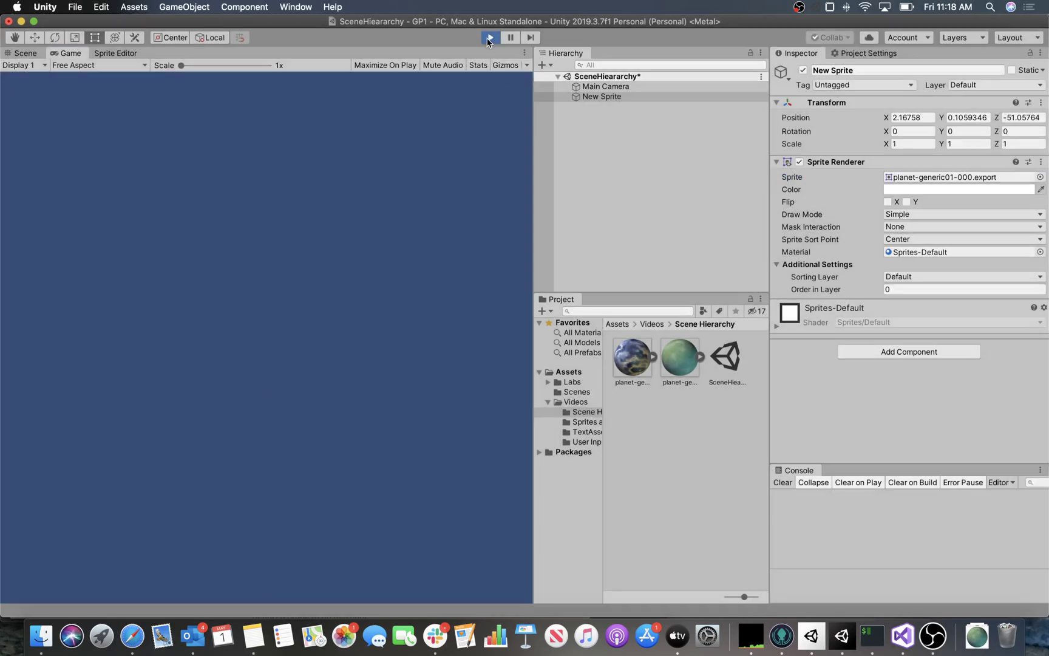
click(606, 86)
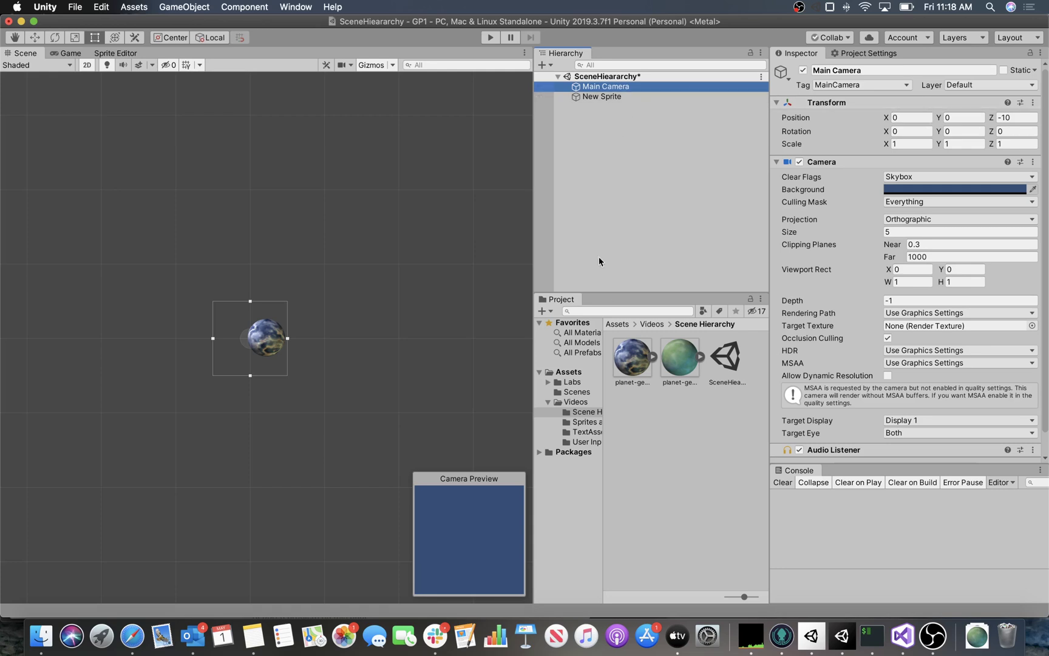
click(472, 482)
click(618, 86)
click(640, 97)
click(1027, 119)
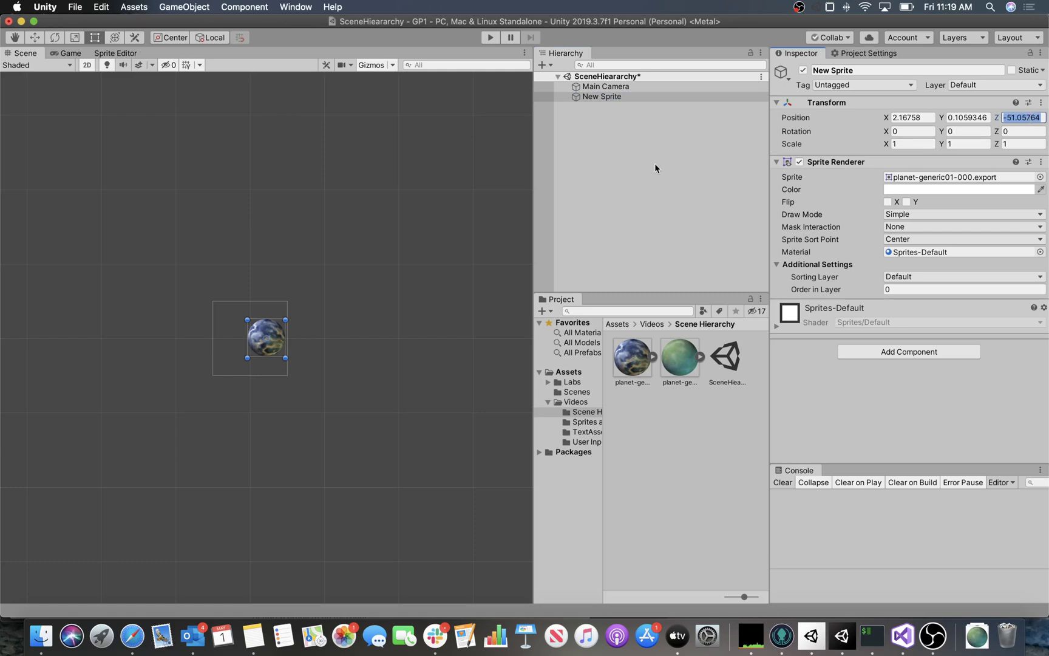
Switch the Scene view to 3D and examine where the sprite sits relative to the Main Camera
click(86, 65)
alt+drag(263, 270, 220, 256)
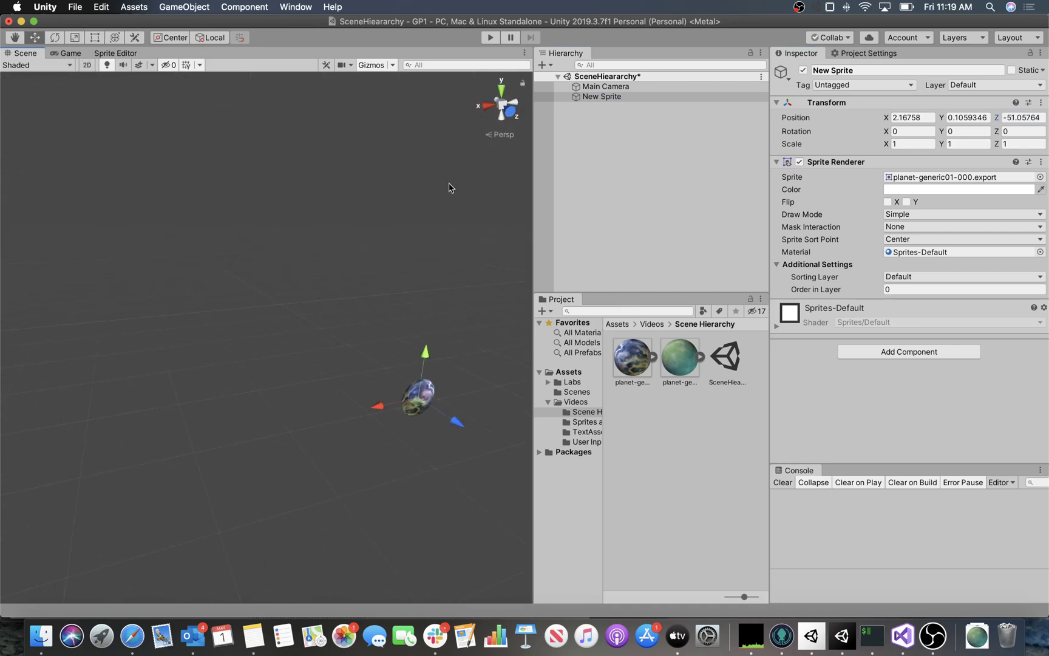
double_click(595, 86)
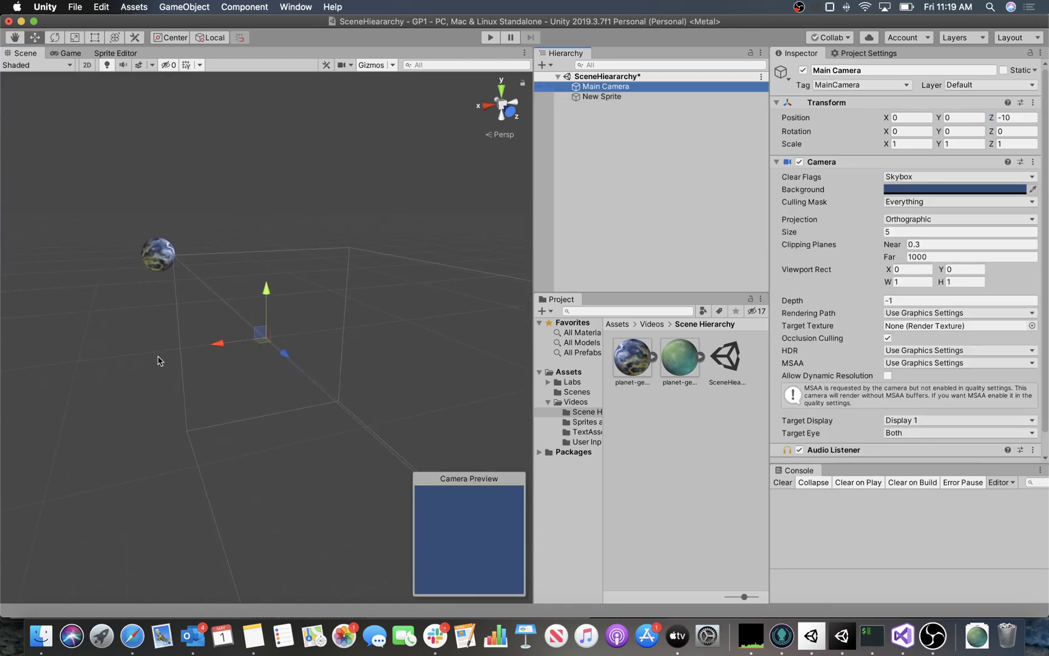
alt+drag(159, 361, 519, 347)
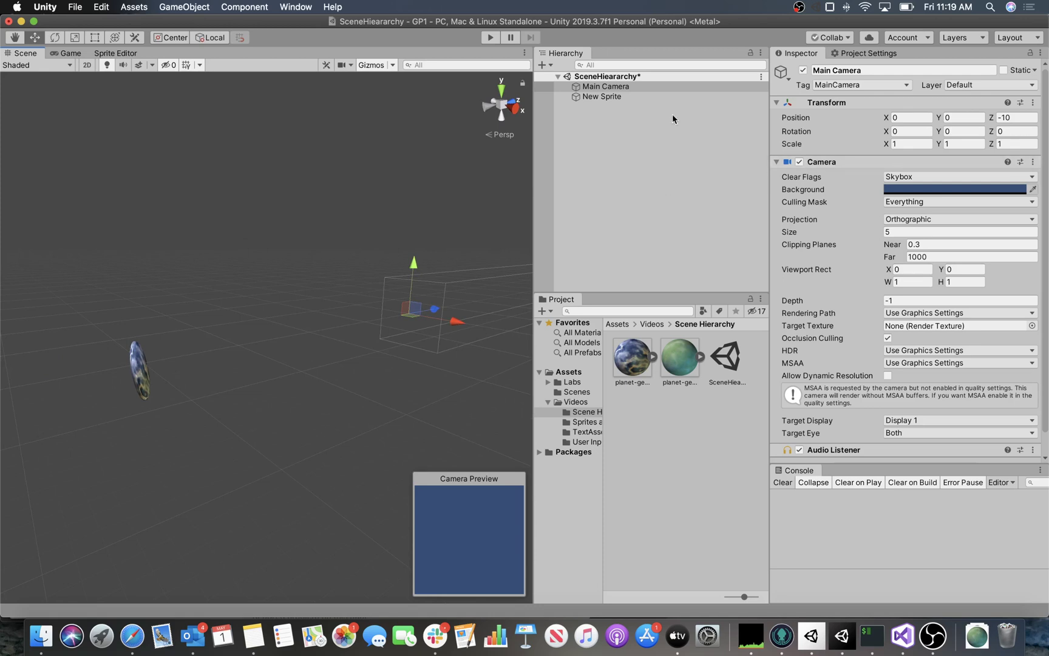
Set the new sprite's Z position to 0, return the Scene view to 2D framed on it, and check the camera preview
click(667, 96)
click(1014, 118)
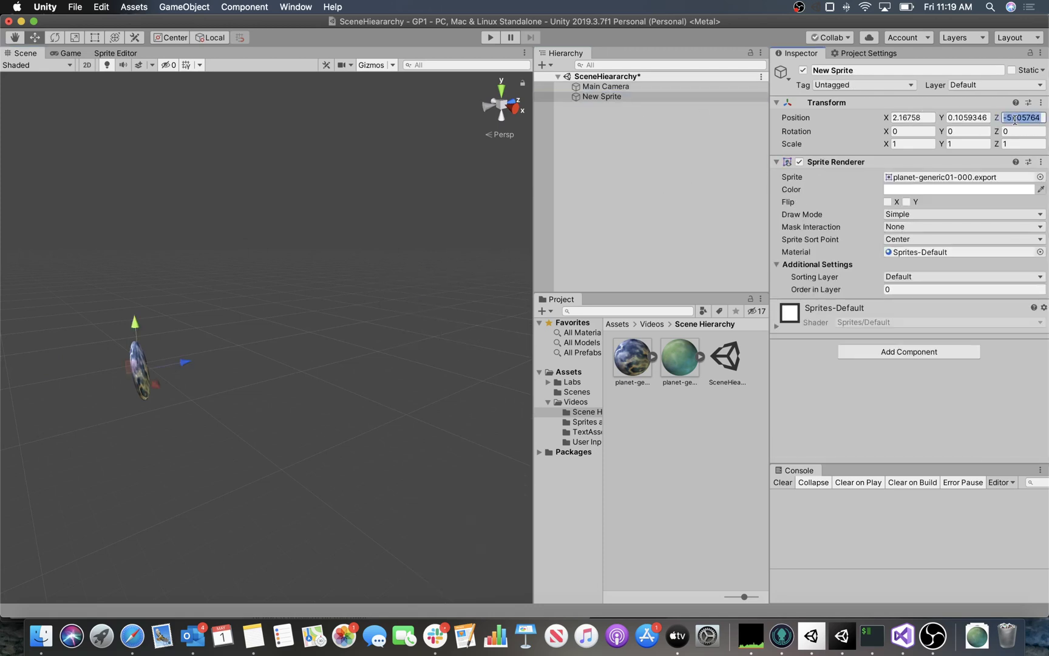
text(0)
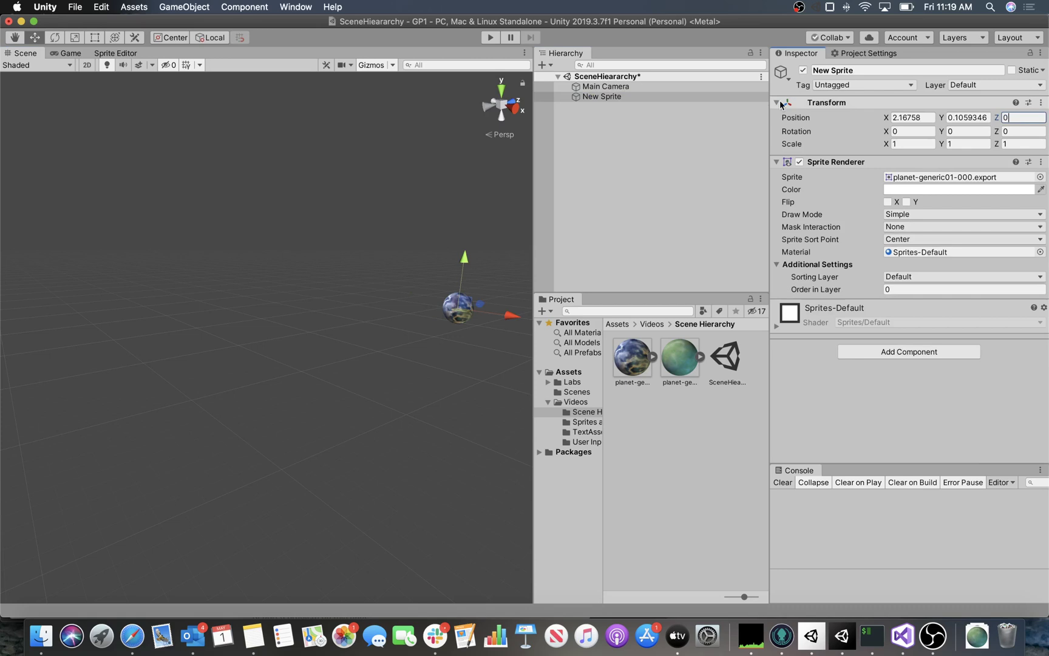
click(88, 66)
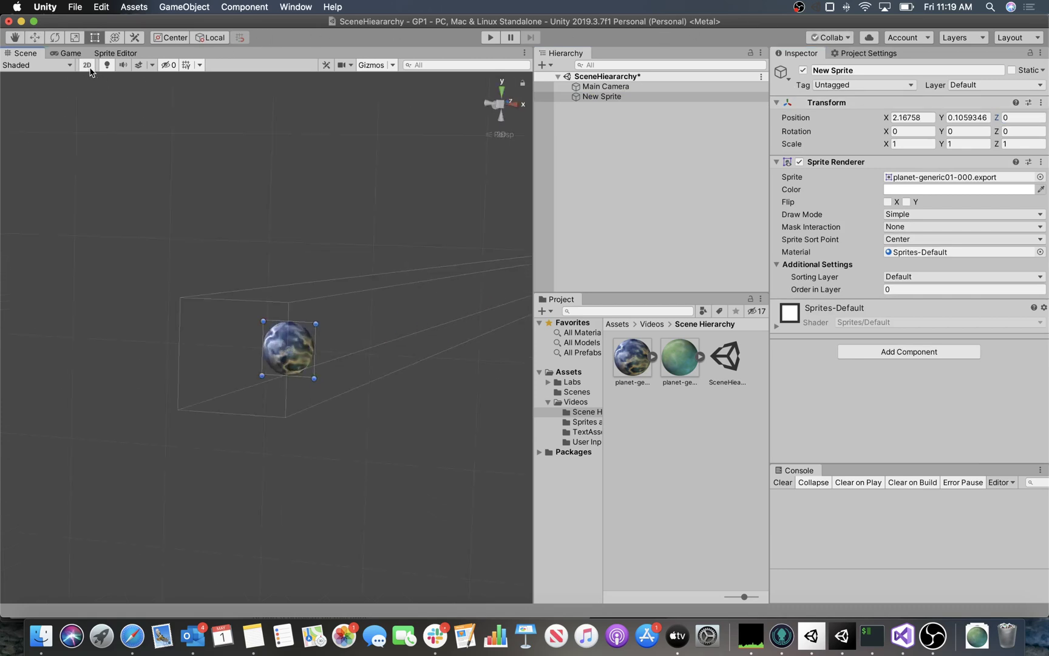
double_click(575, 97)
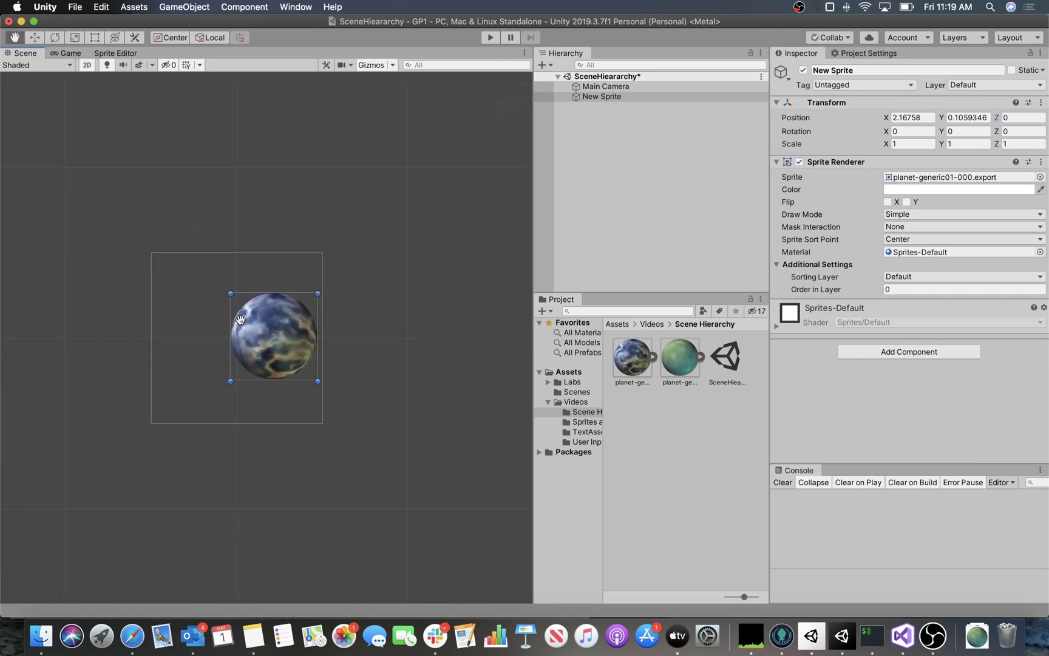
click(615, 88)
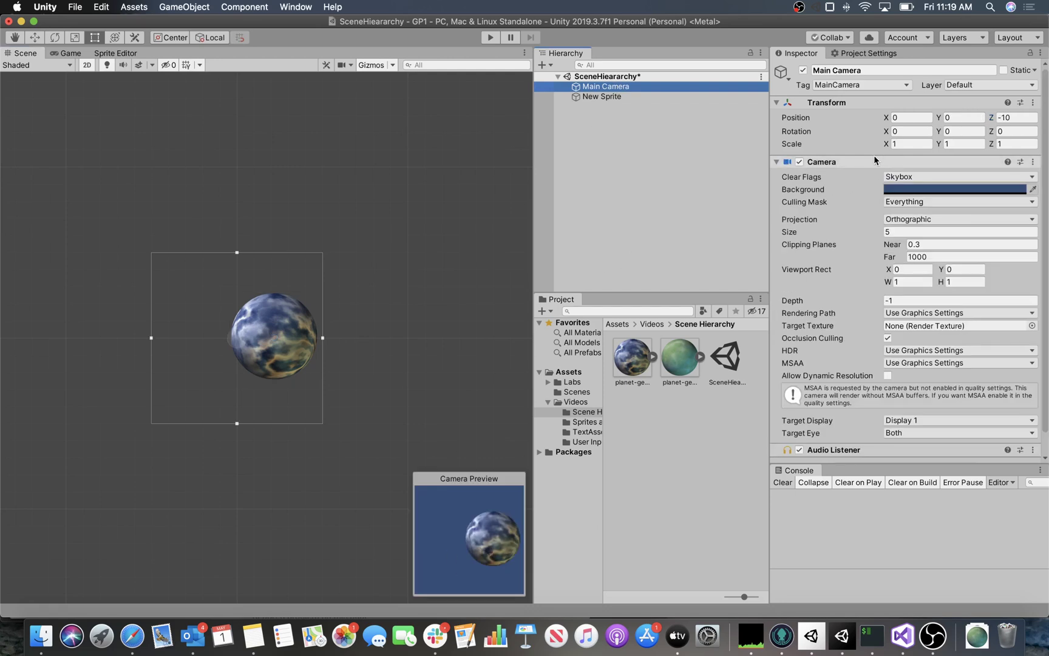
Rename the new sprite object to Planet
click(608, 99)
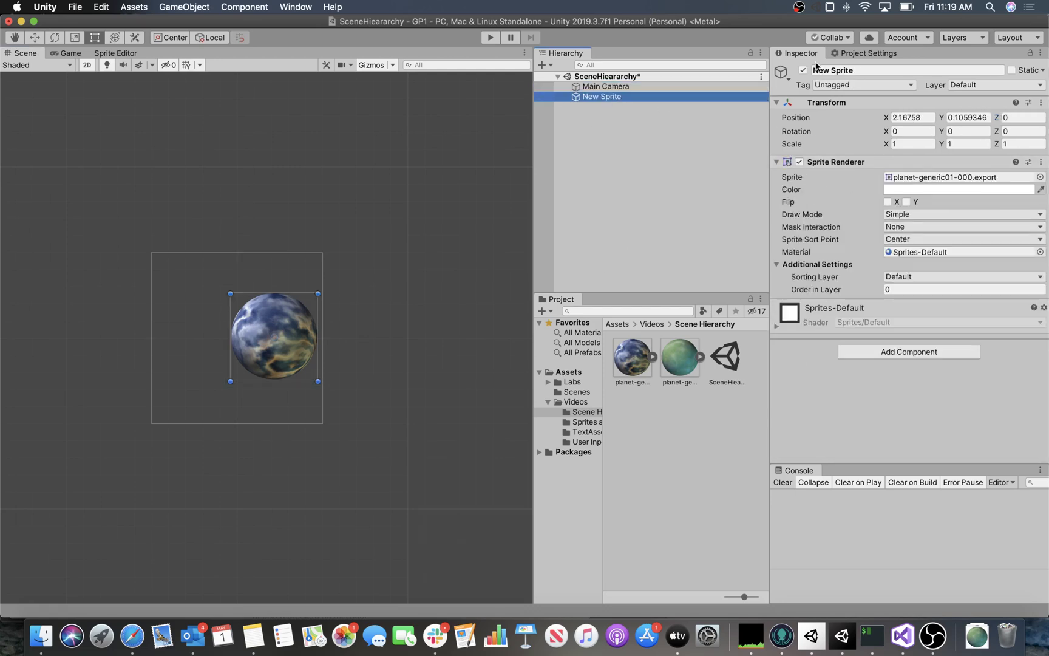
click(821, 70)
text(P)
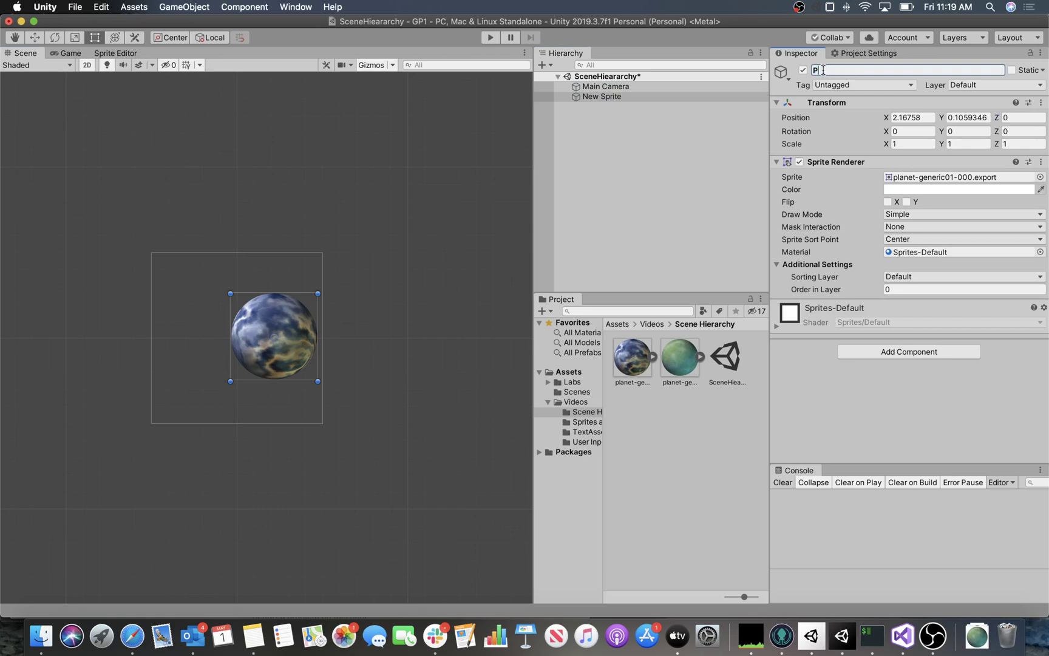
text(lanet)
key(Return)
Set the Planet's X and Y position to 0 to center it in the camera frame
click(912, 117)
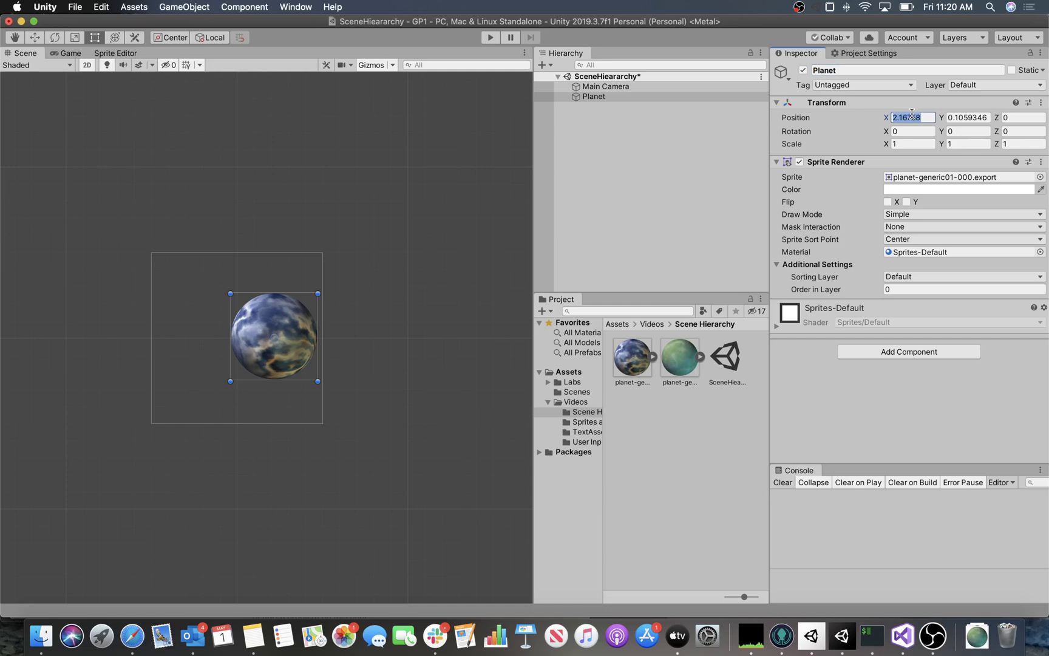
text(0)
key(Tab)
text(0)
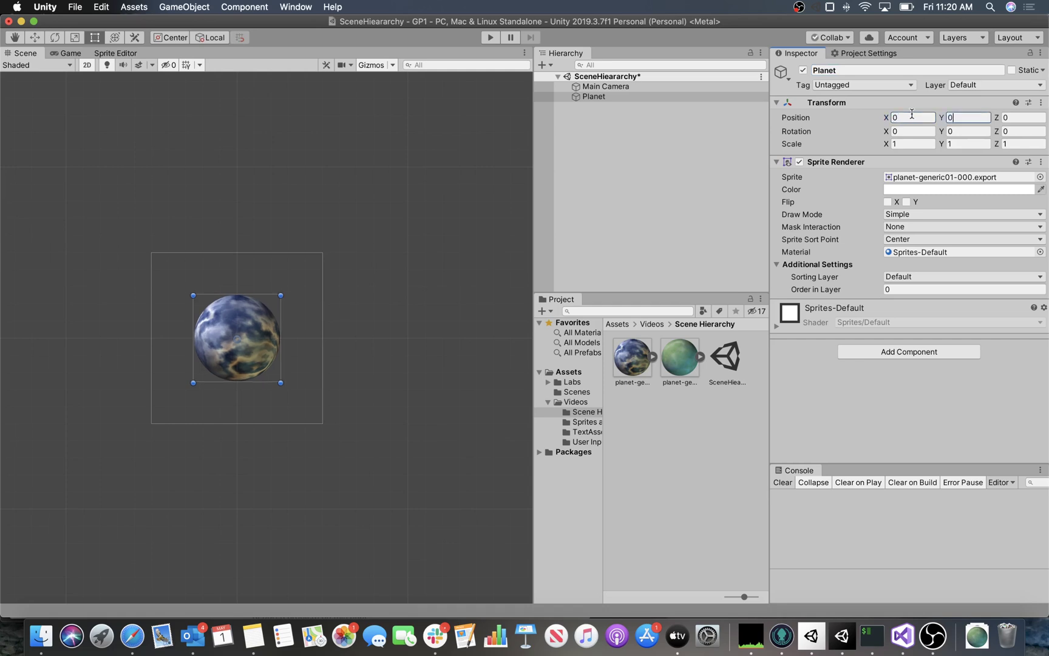
Set the Planet's X and Y scale to 0.25 and briefly play-test the scene
click(906, 144)
text(.24)
key(Tab)
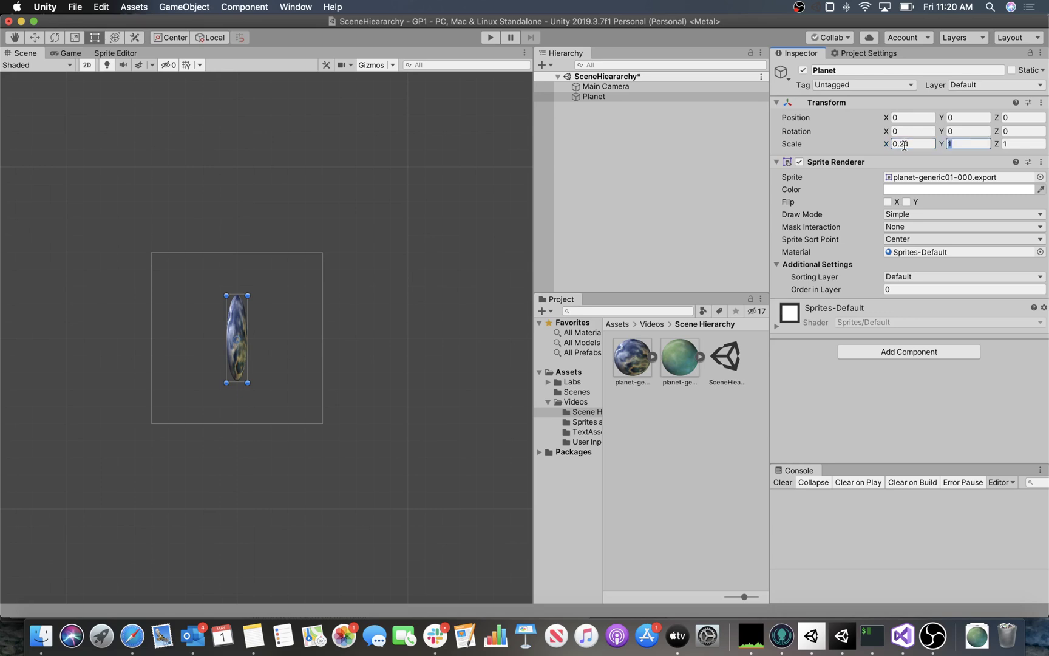
text(.24)
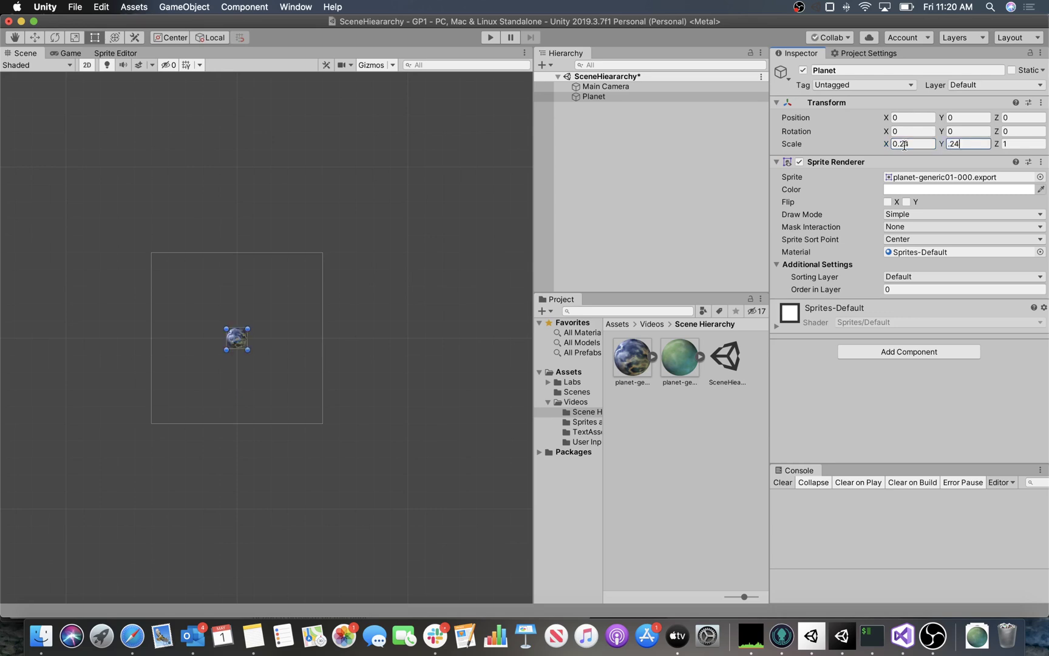
key(BackSpace)
text(5)
click(917, 139)
text(.25)
key(Tab)
click(491, 37)
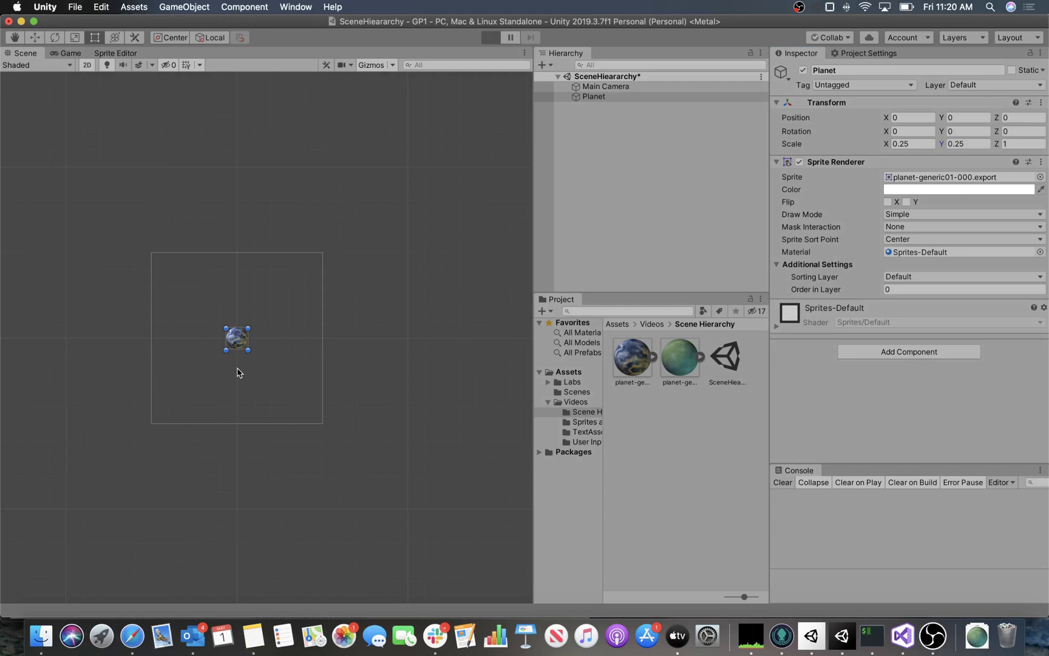
click(490, 37)
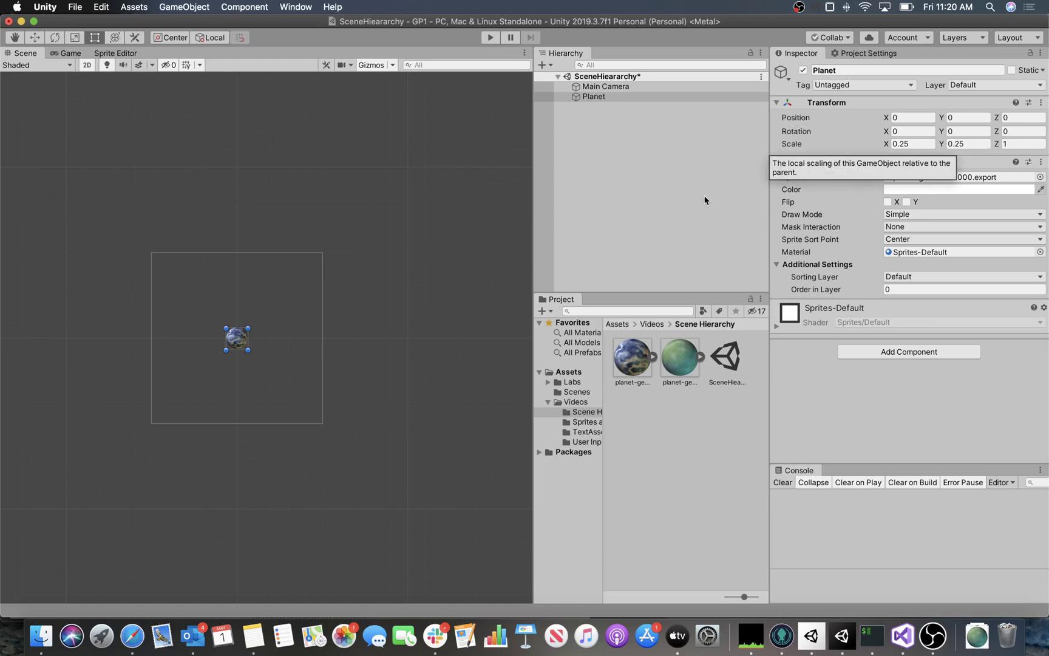
Add a new 2D sprite as a child of the Planet object
click(590, 97)
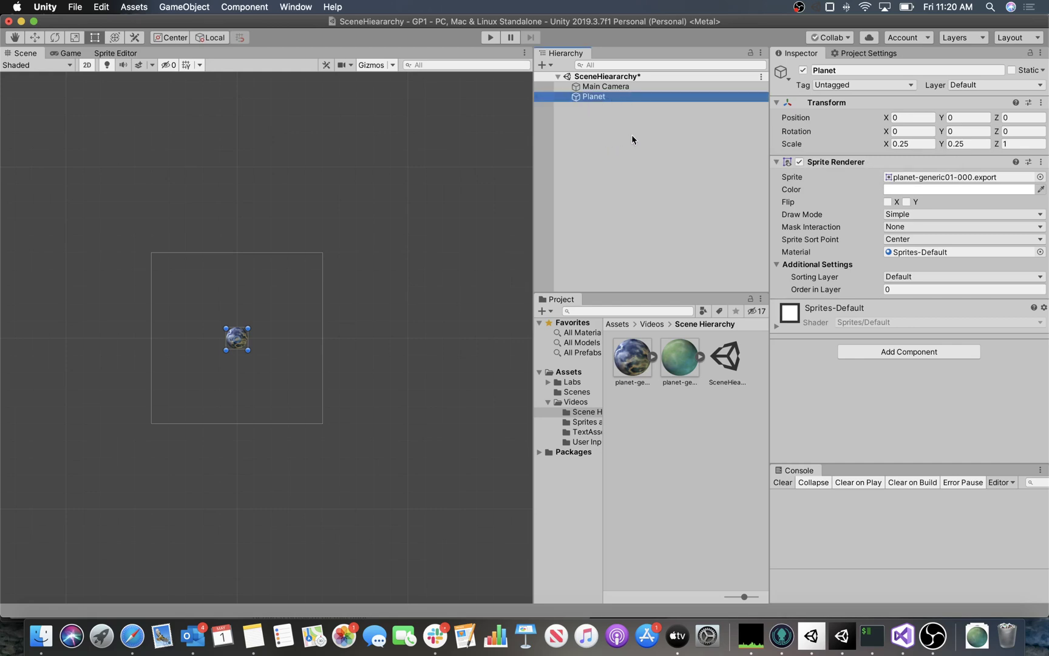
right_click(611, 101)
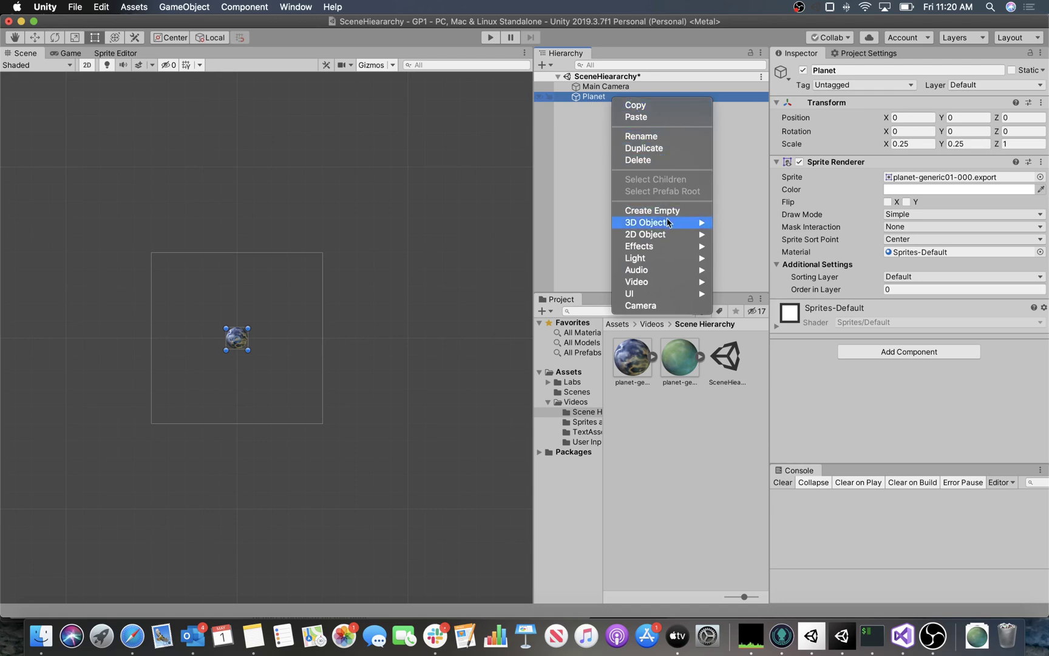
mouse_move(671, 235)
click(735, 234)
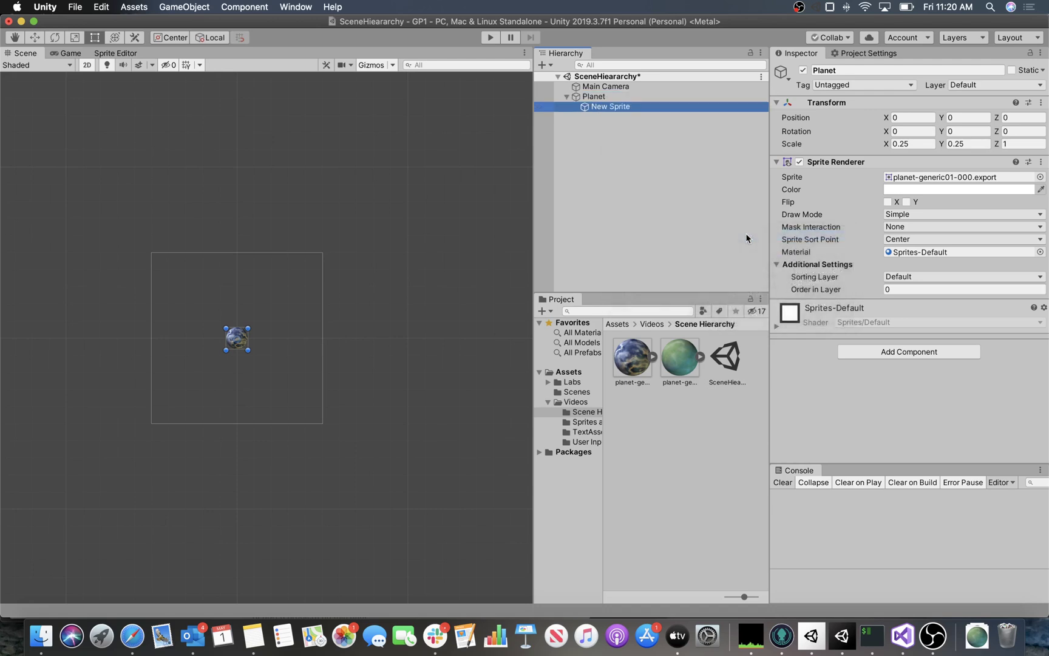
Rename the Planet's child sprite to Moon
click(851, 70)
double_click(852, 71)
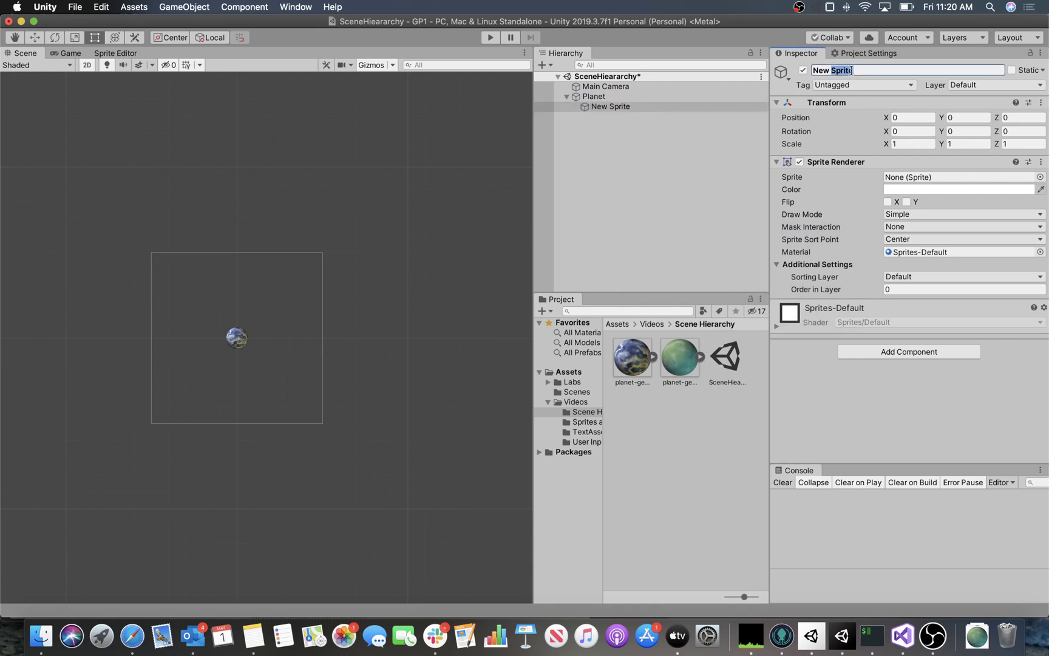
key(super+a)
key(BackSpace)
key(Return)
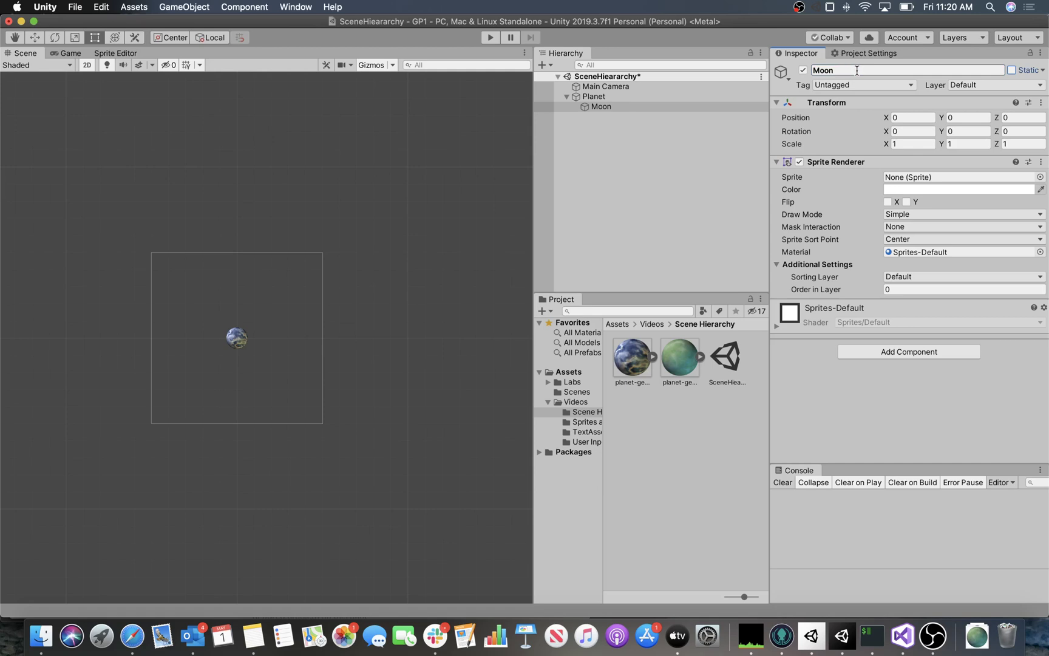
Assign the green planet-generic05-000.export image to the Moon's Sprite Renderer
click(1040, 176)
click(43, 185)
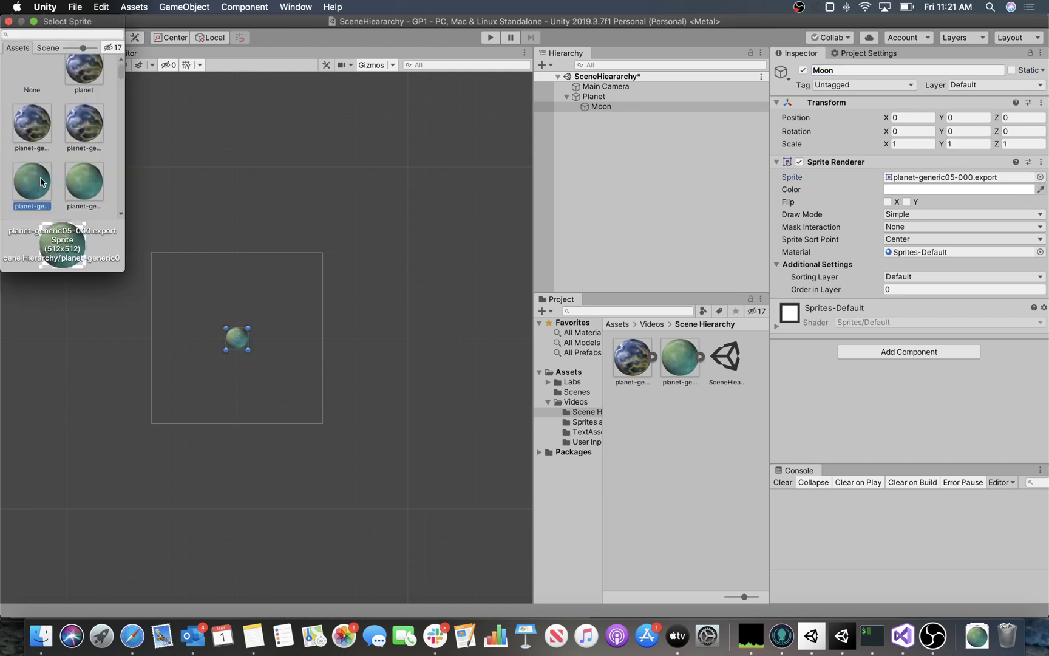
click(8, 22)
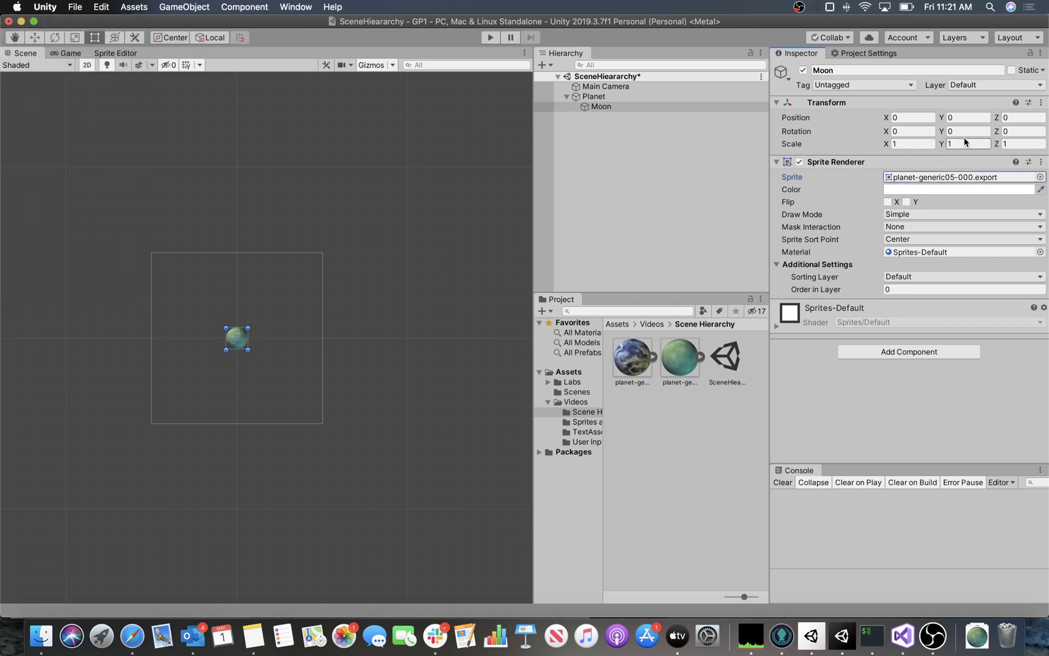
Set the Moon's X and Y scale to 0.1
click(898, 144)
double_click(898, 144)
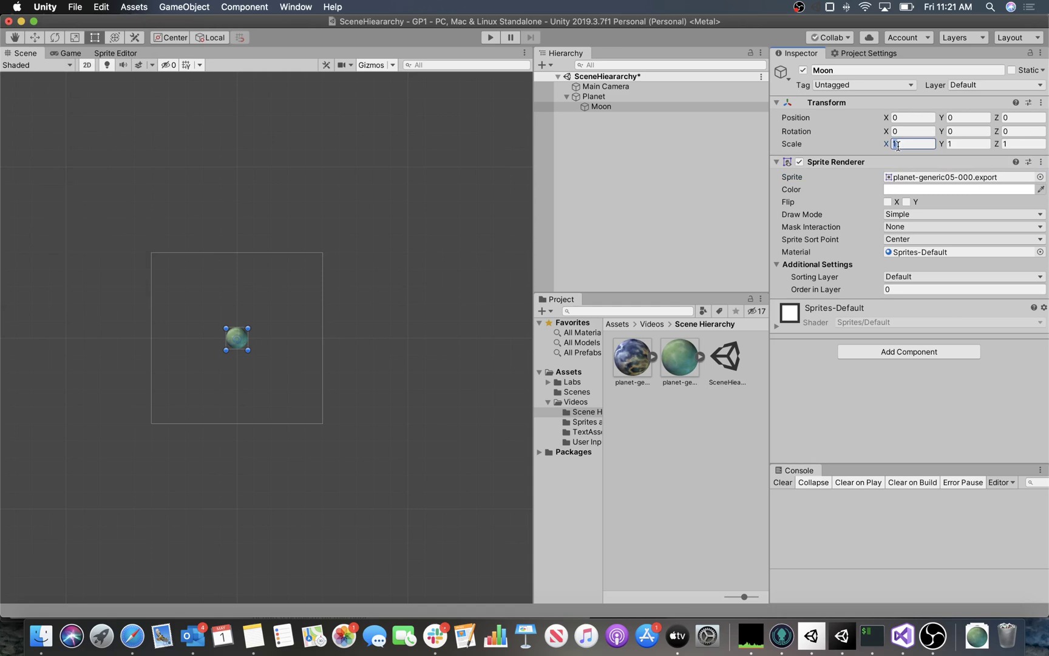
text(0.1)
key(Tab)
text(0.1)
key(Tab)
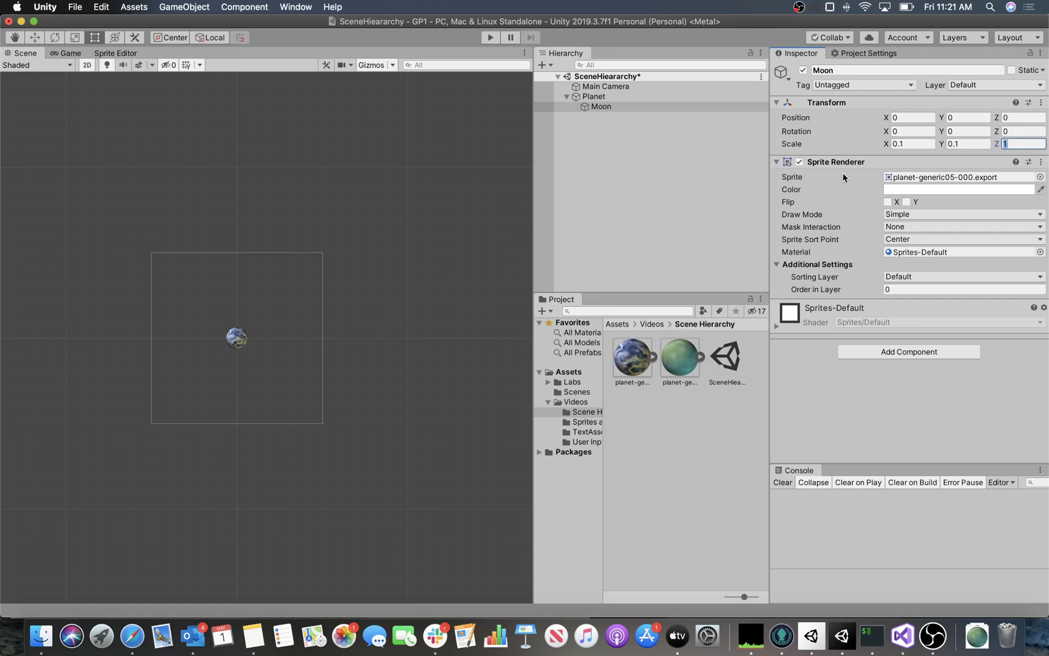
Try the Moon at X positions 50 and 25, and set its X position to 15
click(915, 119)
double_click(915, 118)
text(50)
key(Tab)
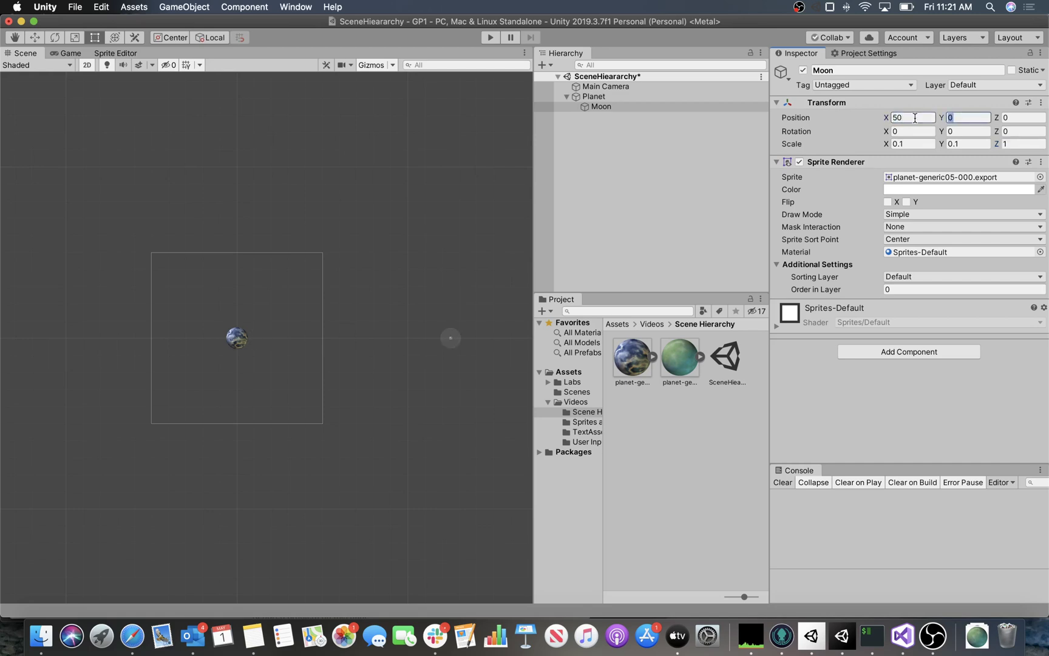
click(915, 118)
text(25)
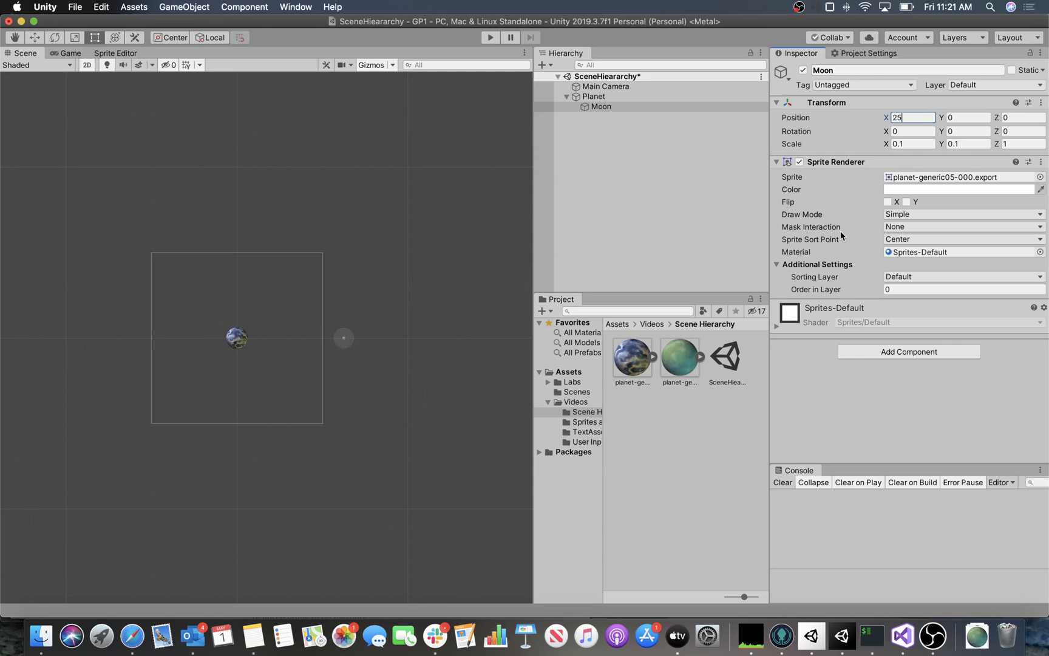
key(BackSpace)
key(BackSpace)
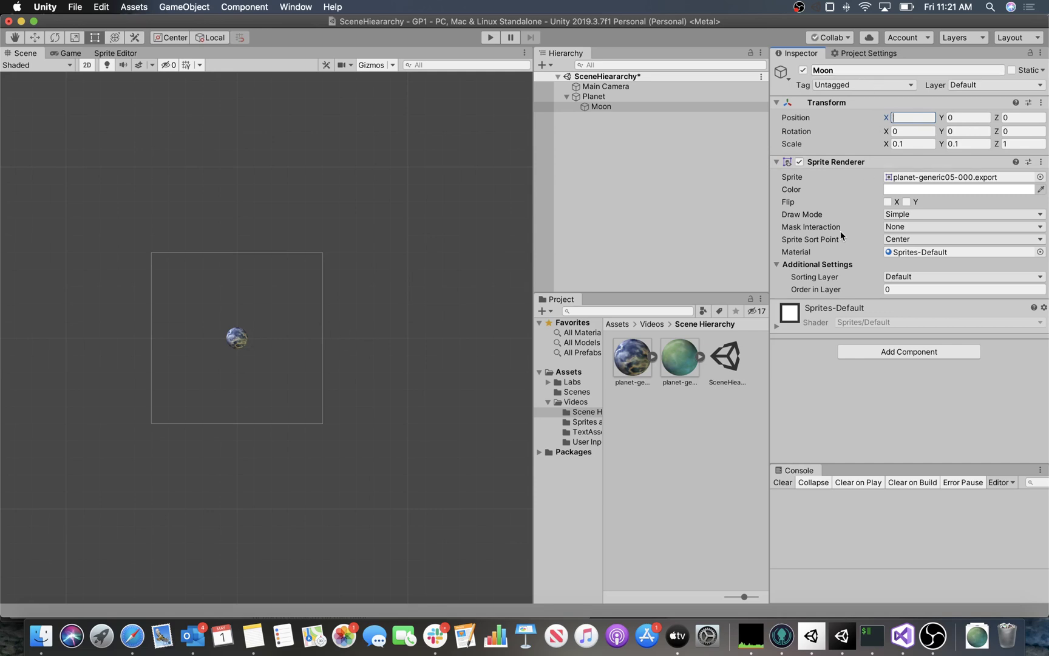
text(14)
key(BackSpace)
text(5)
Shift the Planet along X to -0.68 to test the parent-child movement, and return its X position to 0
click(607, 107)
key(Up)
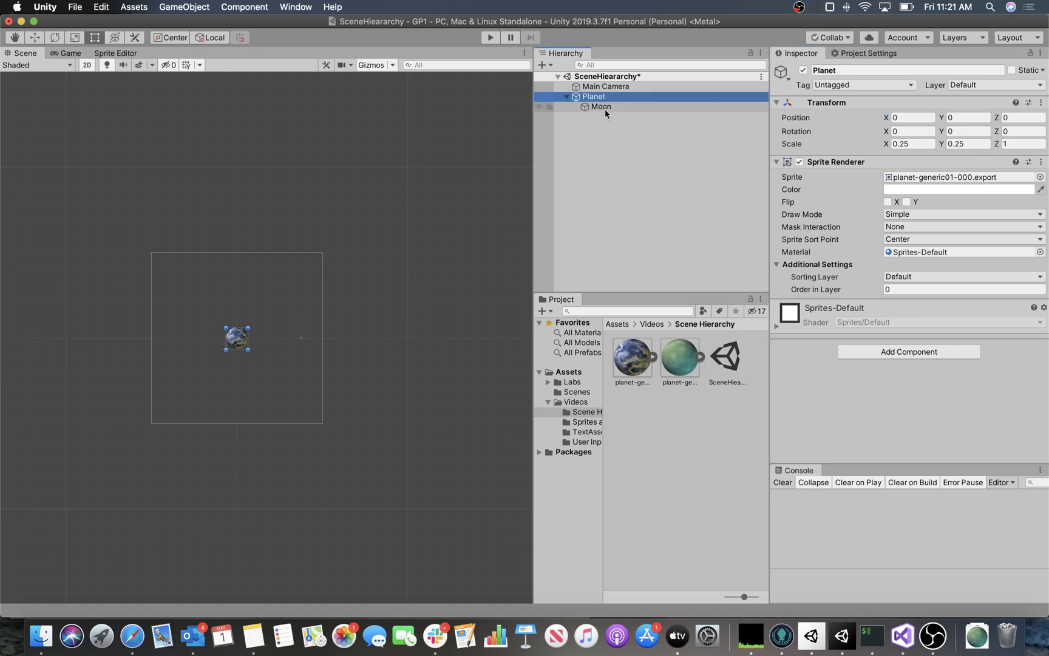
click(605, 109)
click(602, 99)
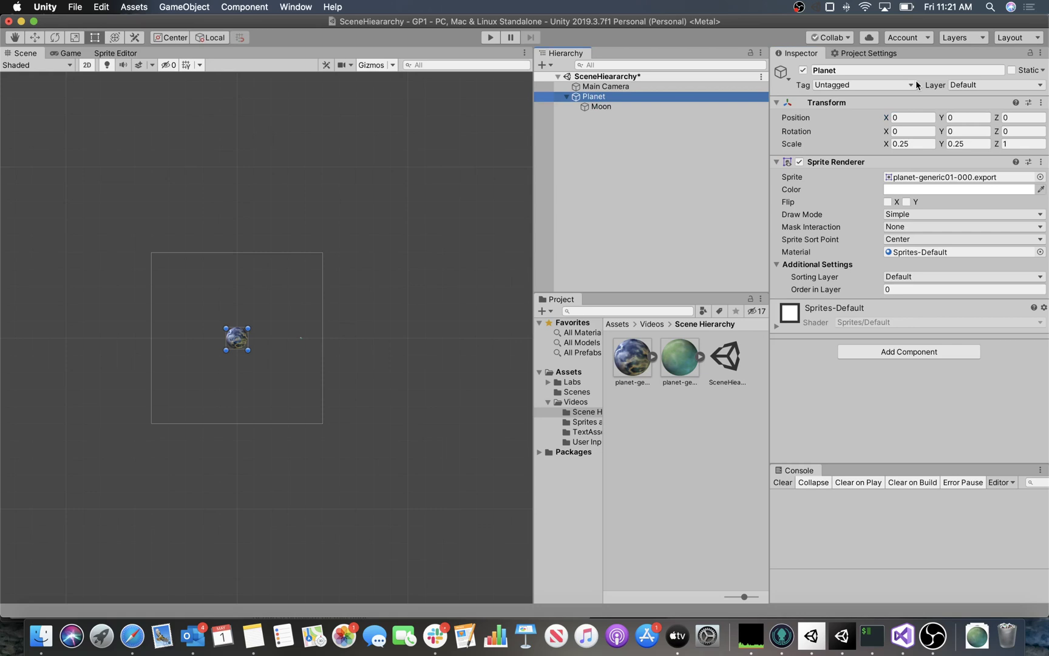
mouse_move(886, 117)
mouse_down()
mouse_move(832, 124)
mouse_move(867, 117)
mouse_up()
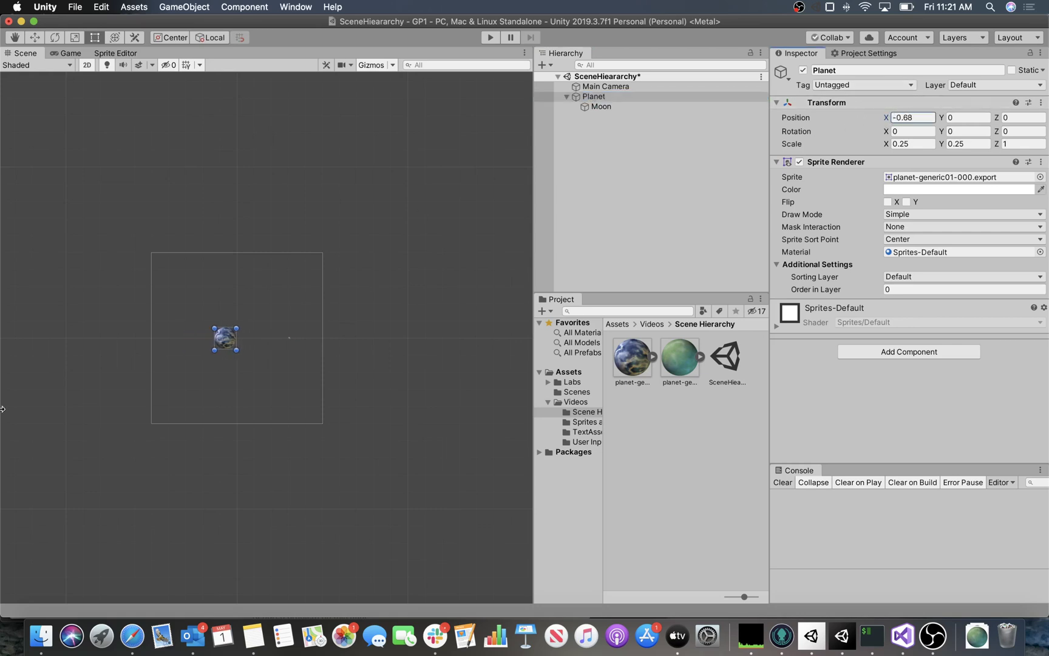
scroll(168, 333, up, 8)
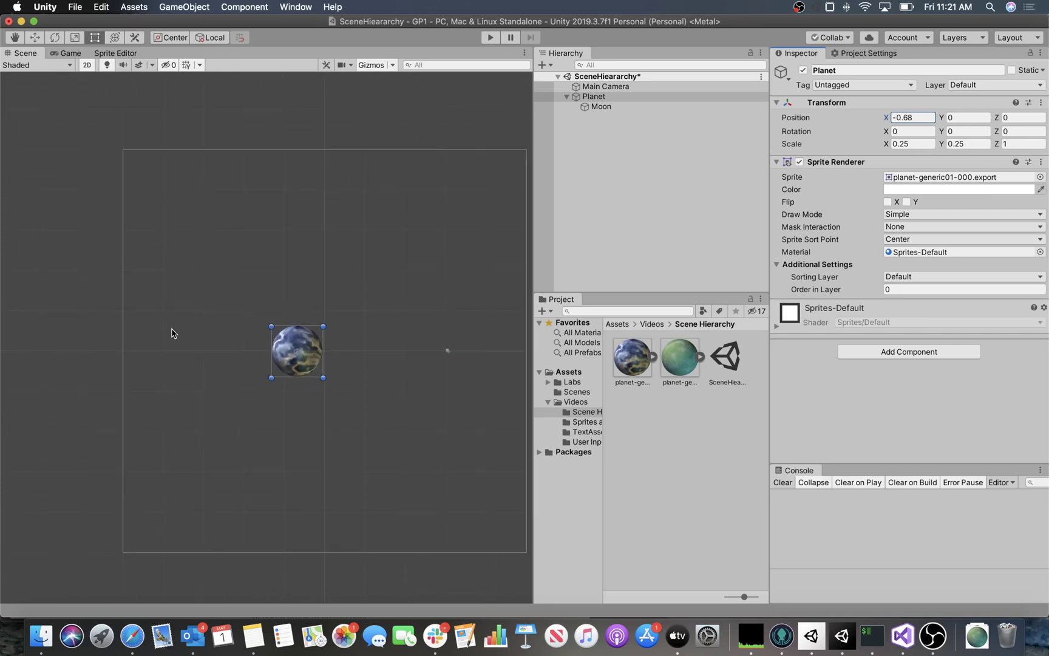
scroll(172, 332, up, 2)
middle_drag(422, 277, 298, 236)
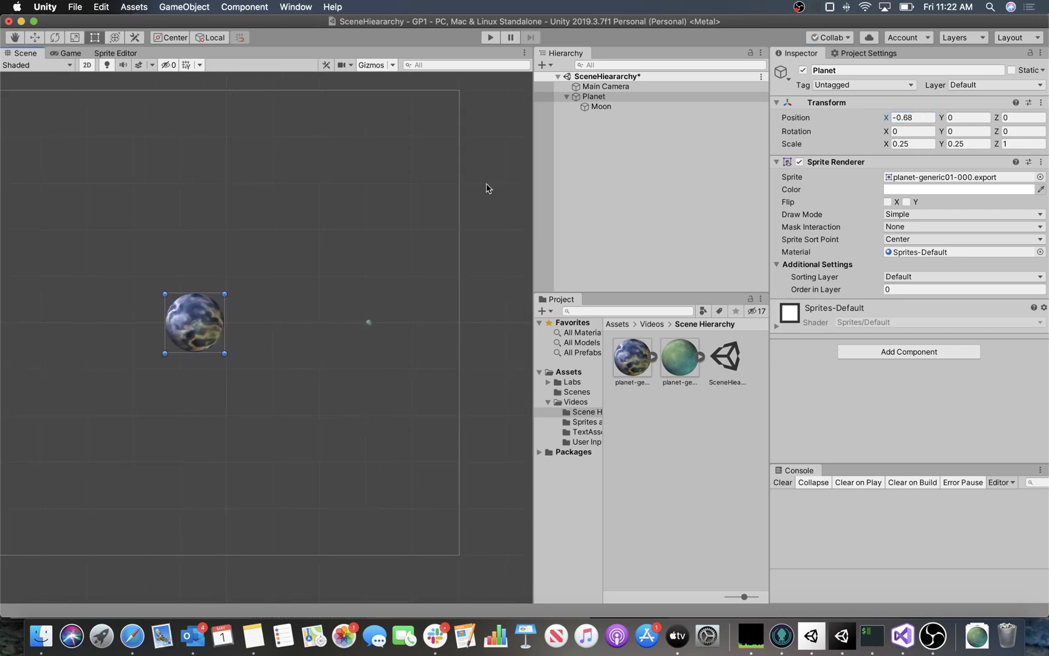
mouse_move(886, 119)
mouse_down()
mouse_move(842, 121)
mouse_move(911, 115)
mouse_move(899, 115)
mouse_up()
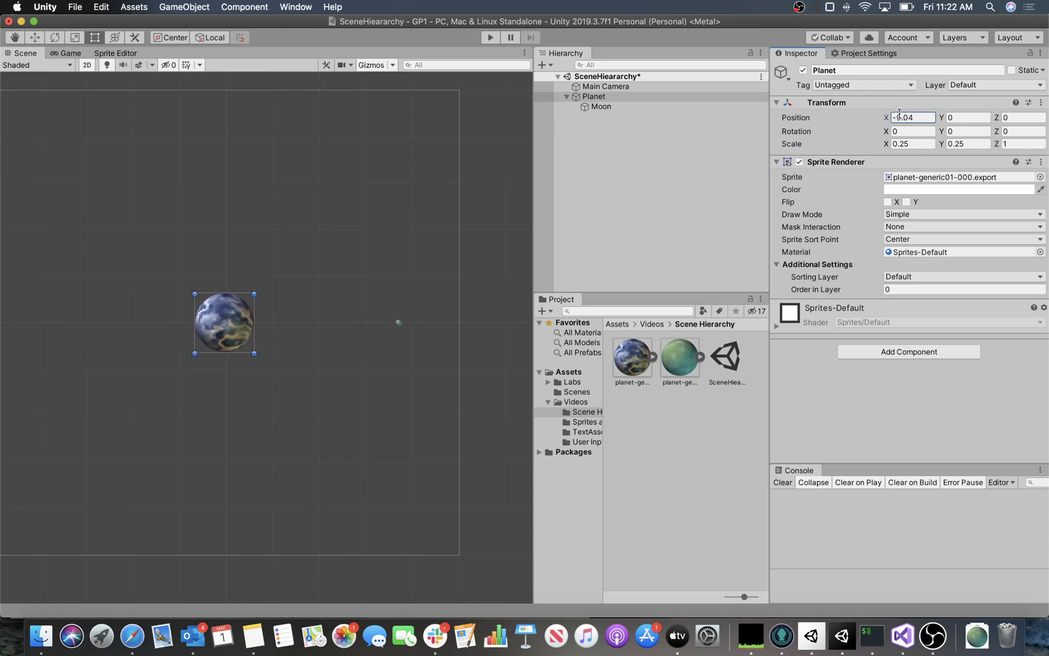
click(914, 120)
text(0)
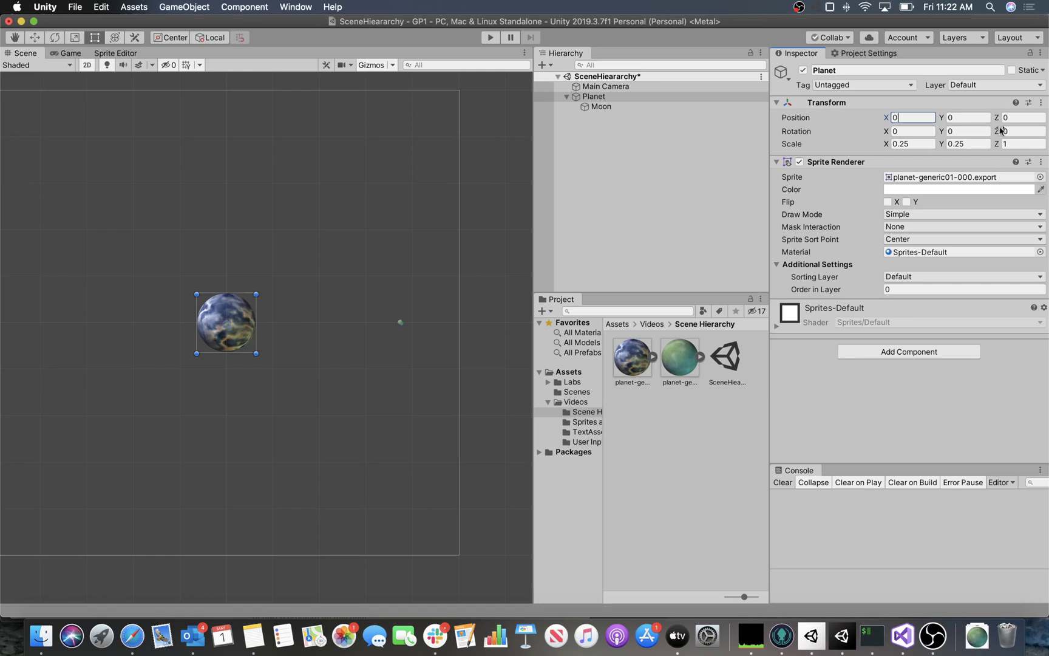
Try rotating the Planet about Z to 15.07, and reset its Z rotation to 0
drag(1001, 135, 767, 159)
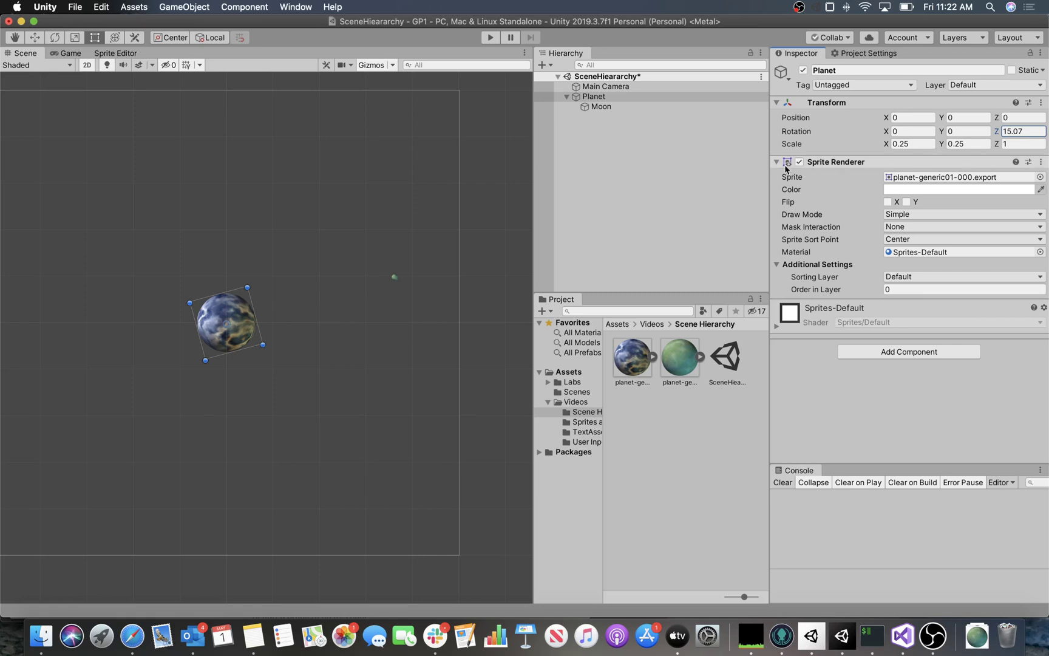
click(1008, 129)
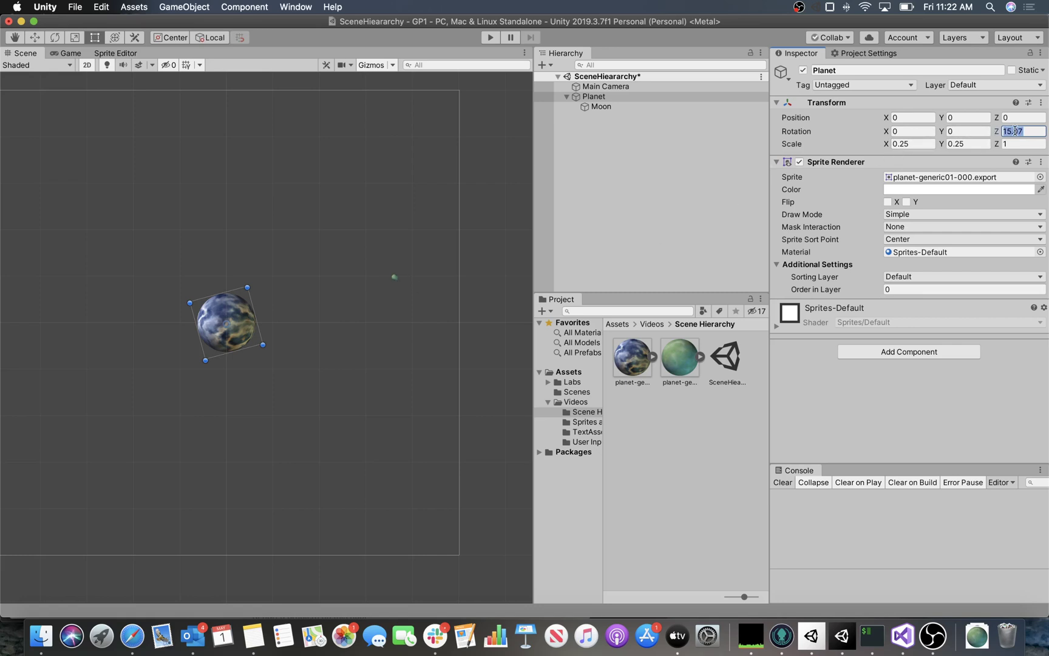
text(0)
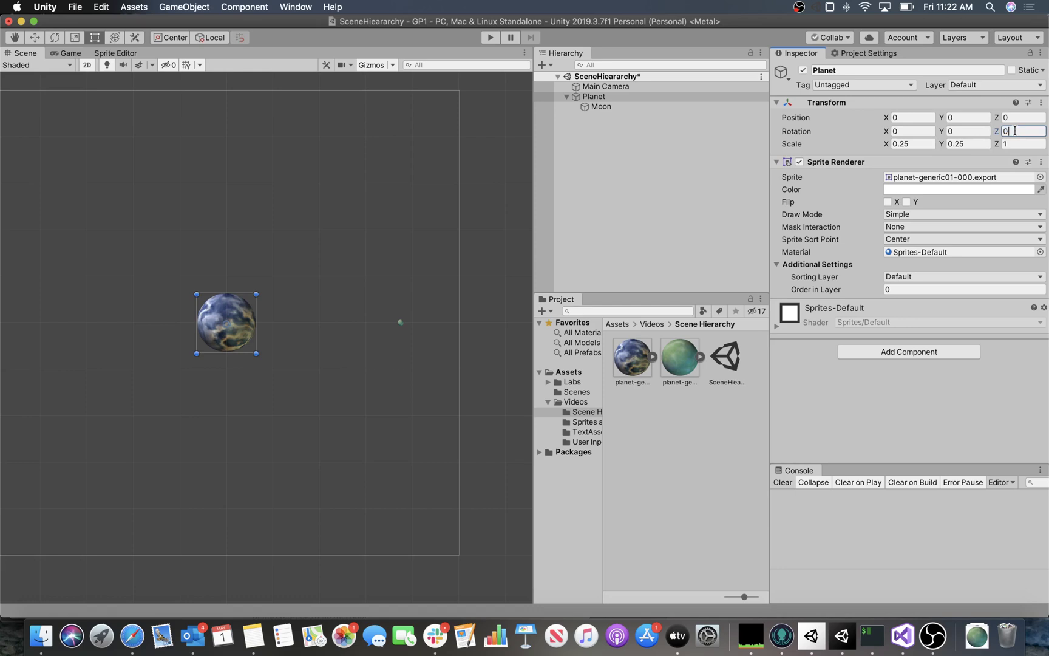
Create a new script component named RotateMoon on the Moon object
click(597, 97)
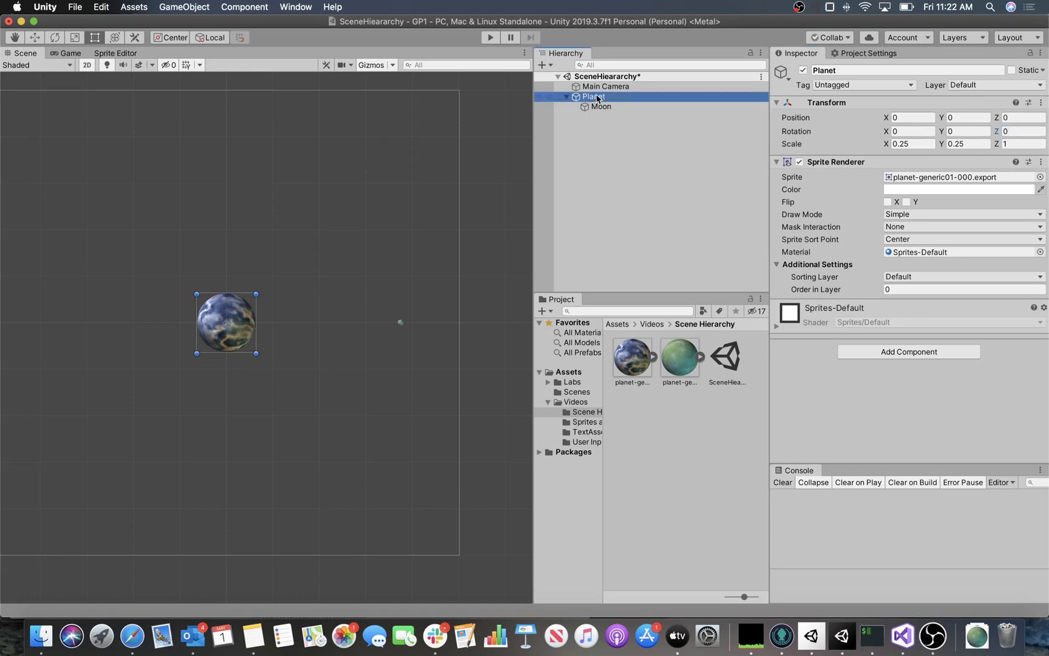
click(600, 107)
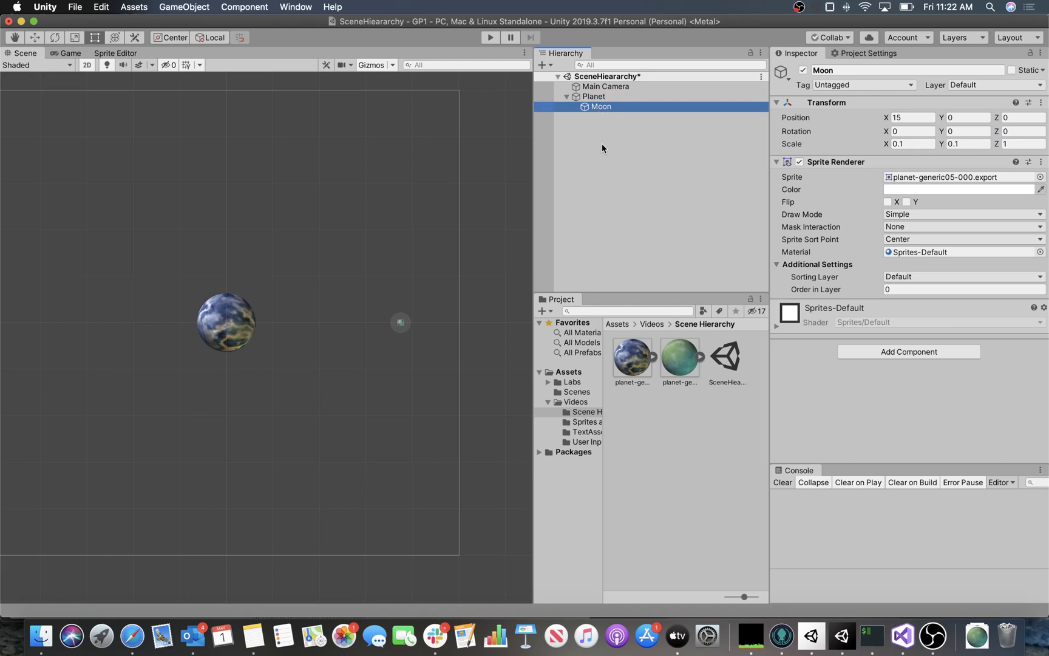
click(867, 353)
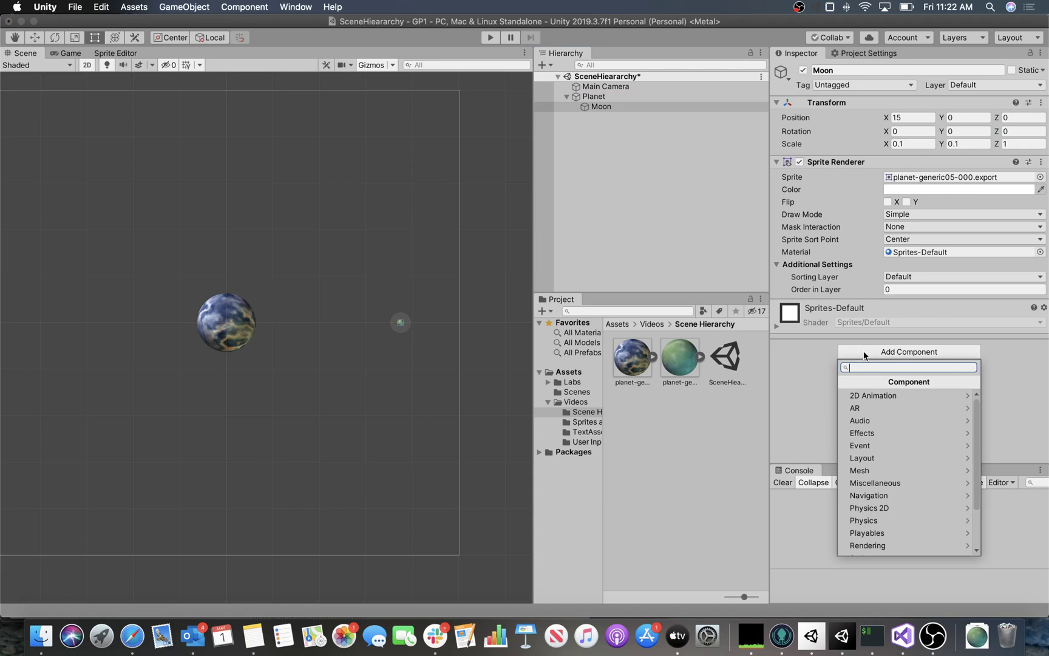
text(new)
key(Down)
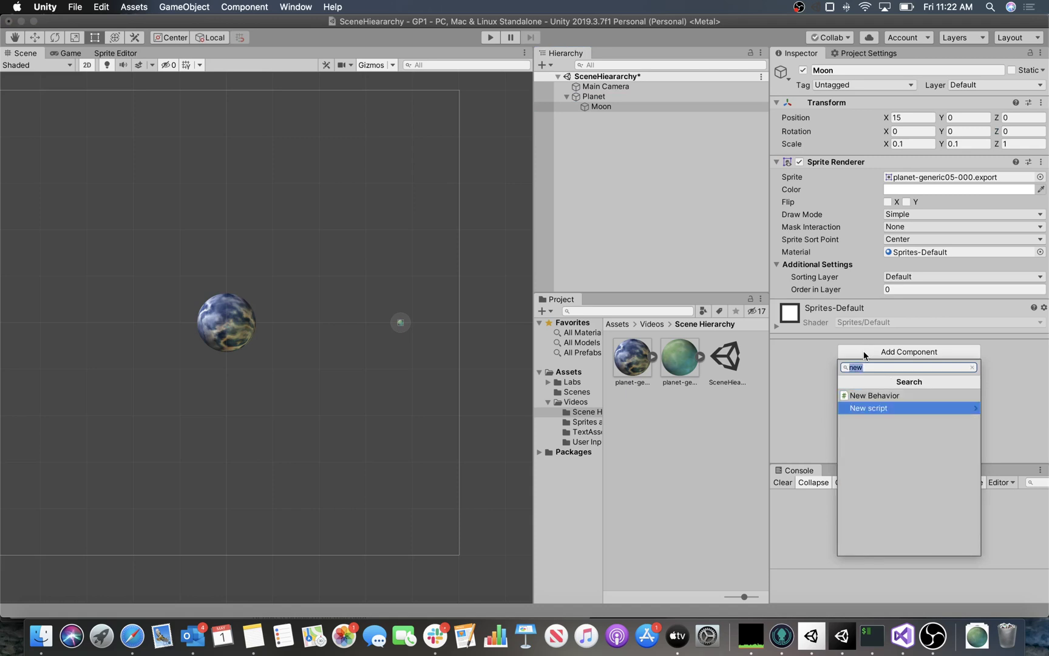
key(Return)
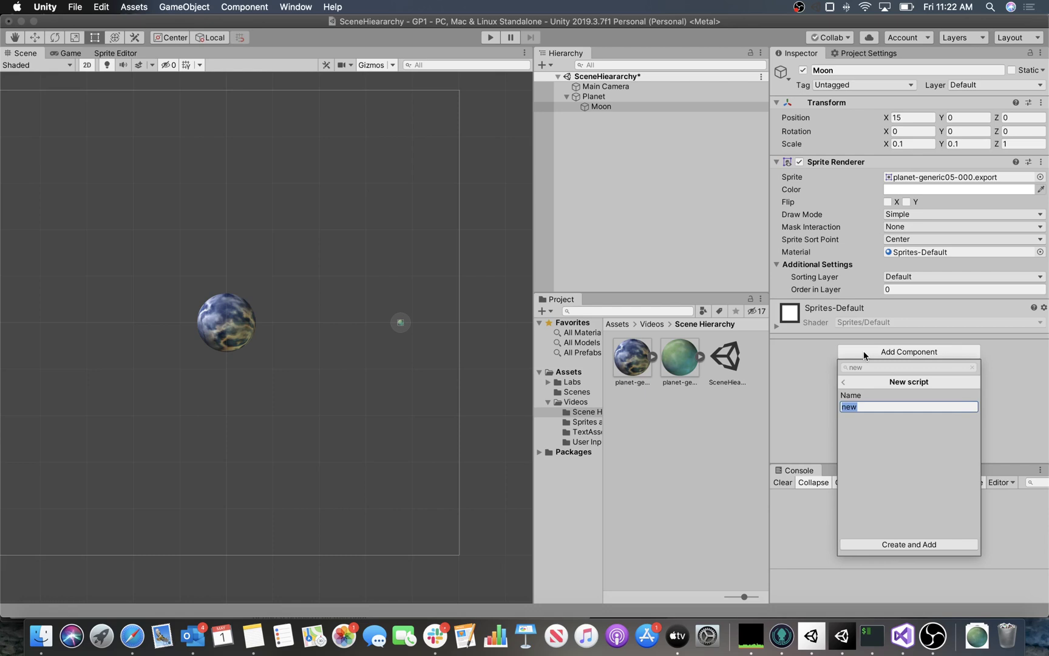
text(RotateMoon)
key(Return)
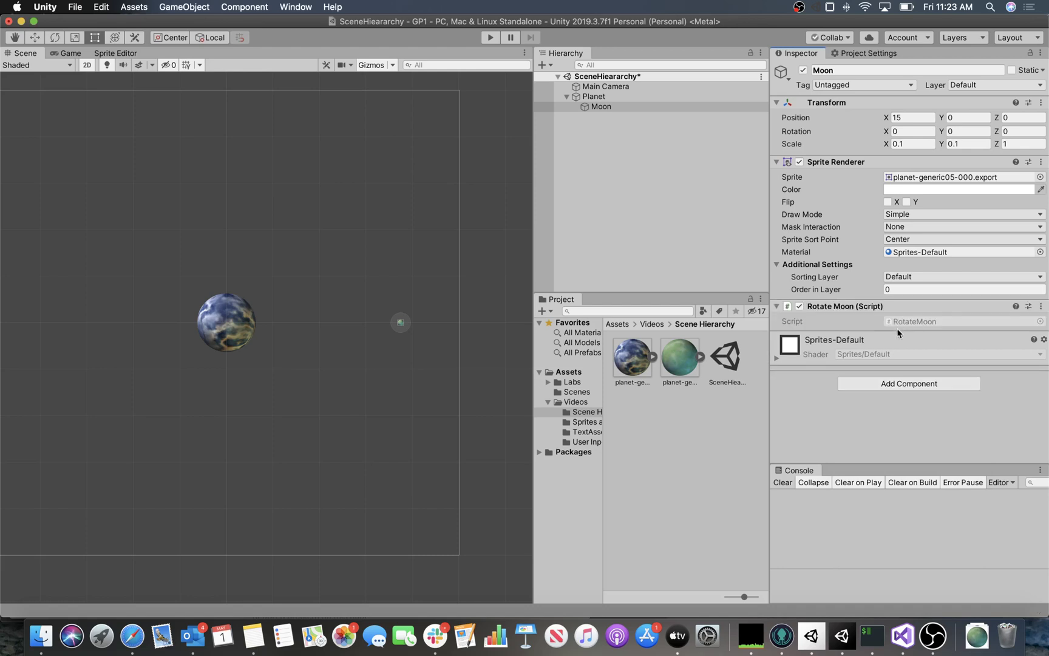
Open the RotateMoon script in Visual Studio and declare a public float variable named speed at the start of the class
double_click(906, 319)
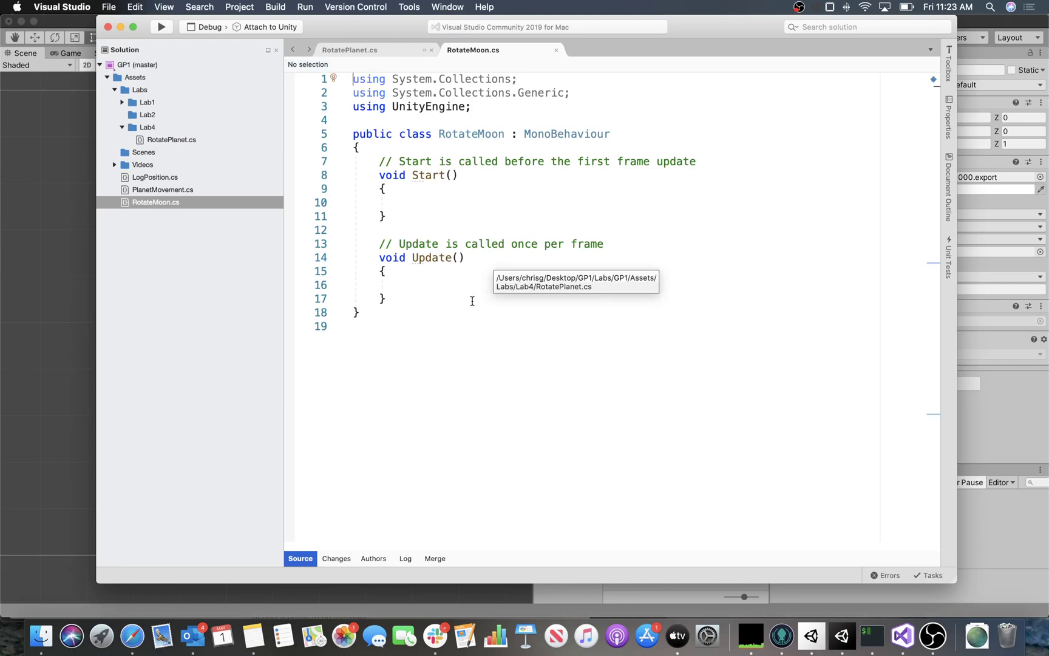
click(438, 146)
key(Return)
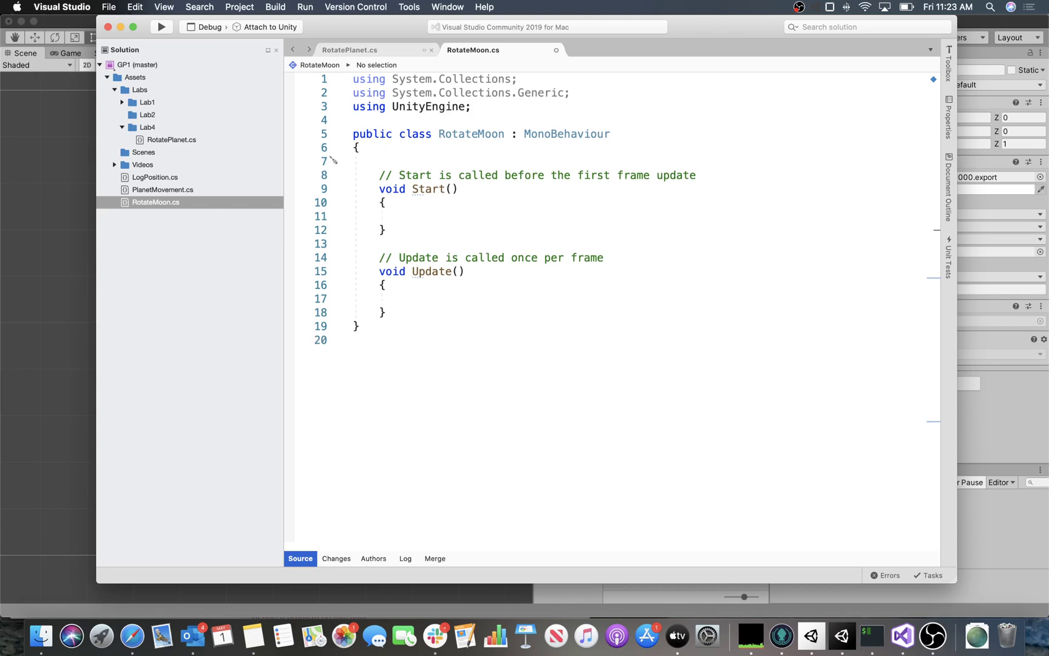
text(pubic)
key(BackSpace)
key(BackSpace)
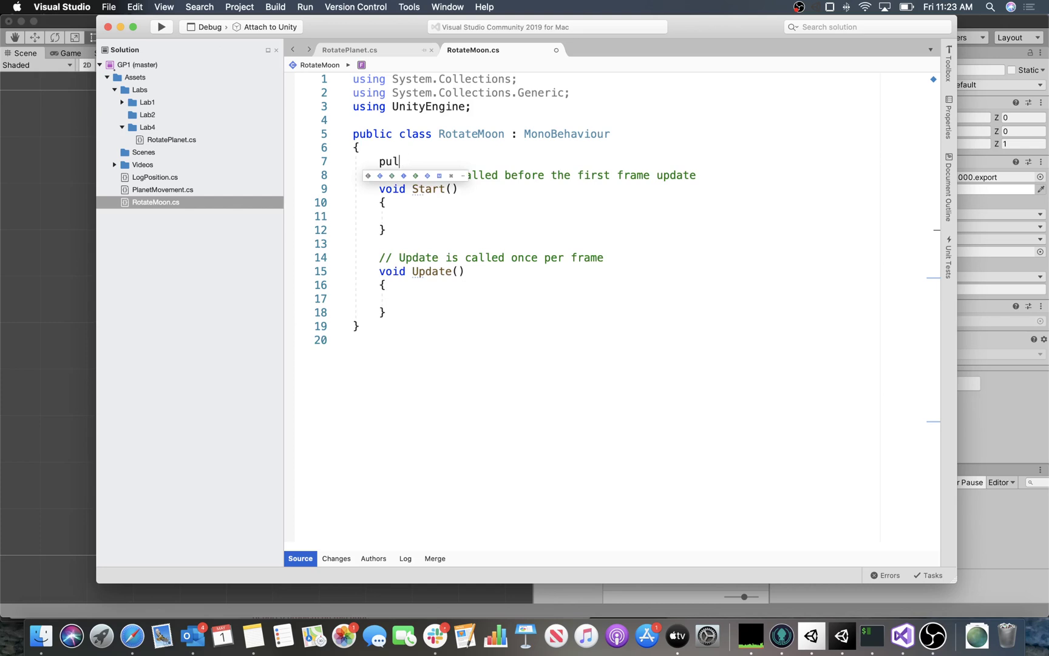
text(lic )
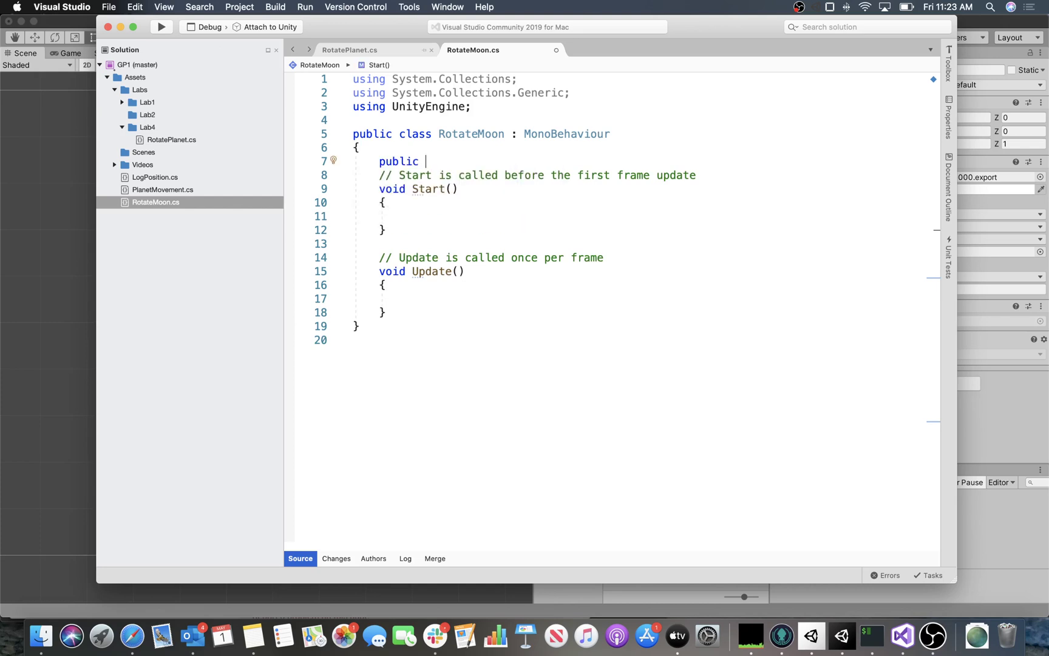
text(float)
text(speed;)
In Update, declare a Vector3 named parentPosition assigned from transform.parent.transform.position
click(386, 229)
click(405, 298)
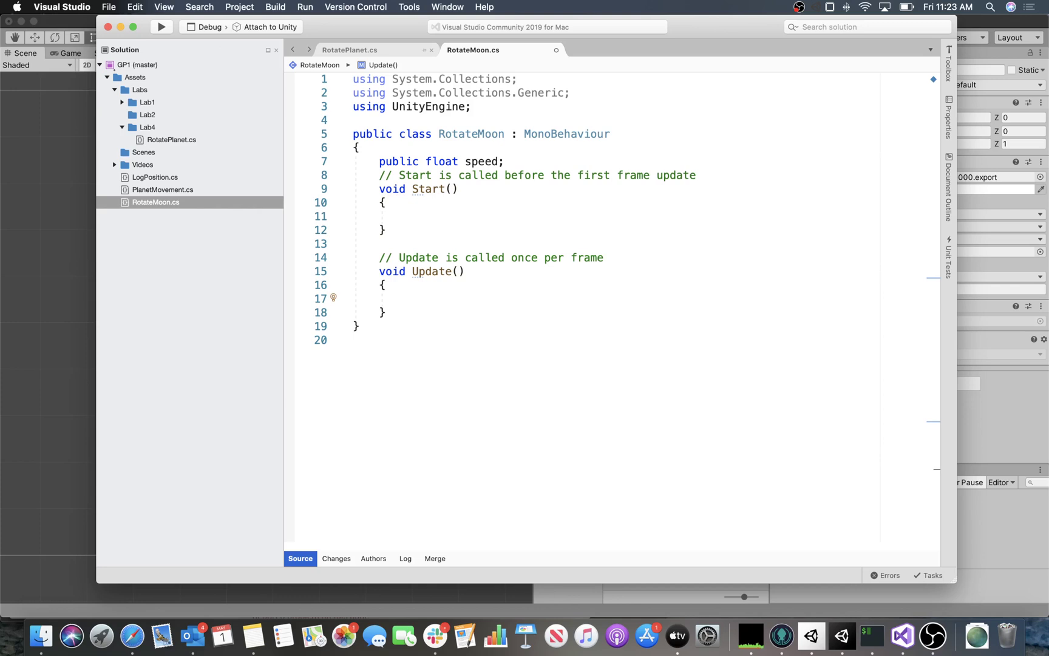
text(Vector3)
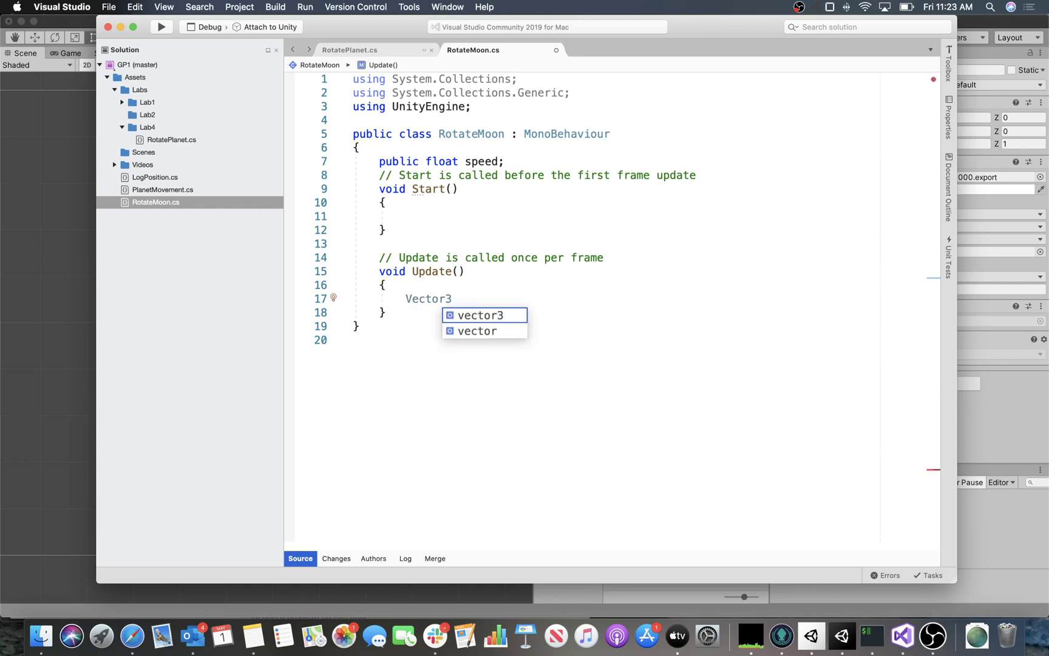
text( parentPosition = )
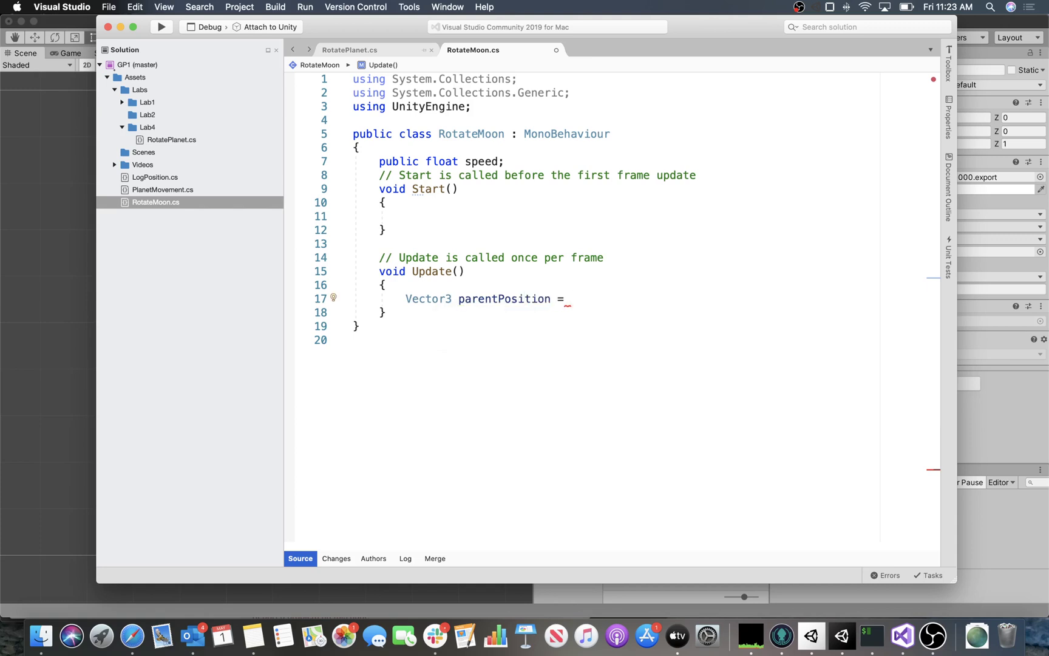
text(transform)
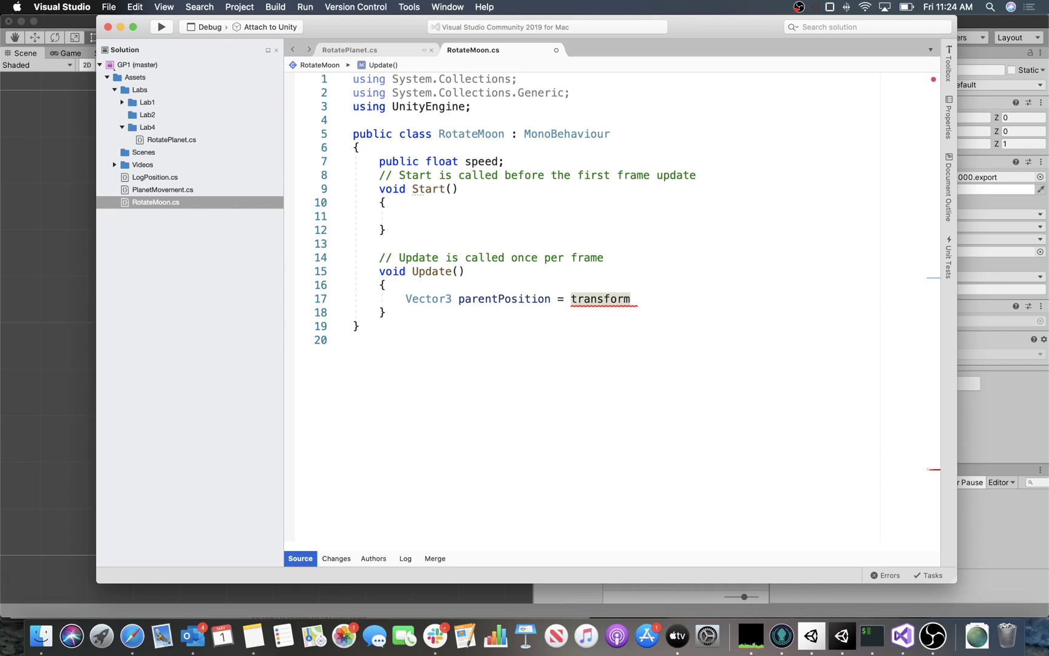
text(.parent)
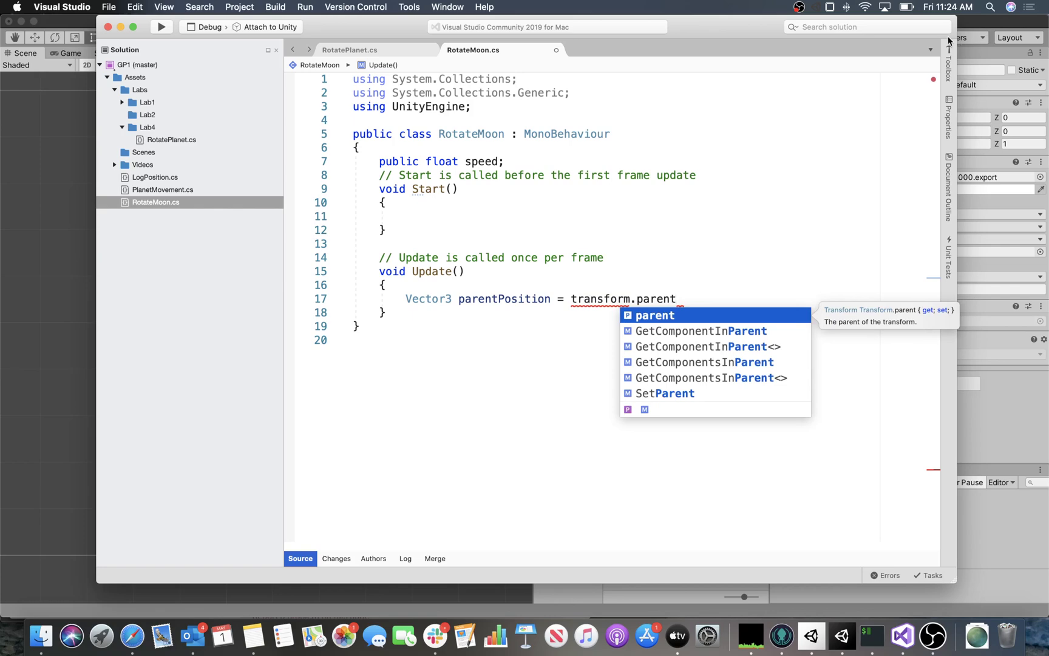
drag(741, 22, 731, 146)
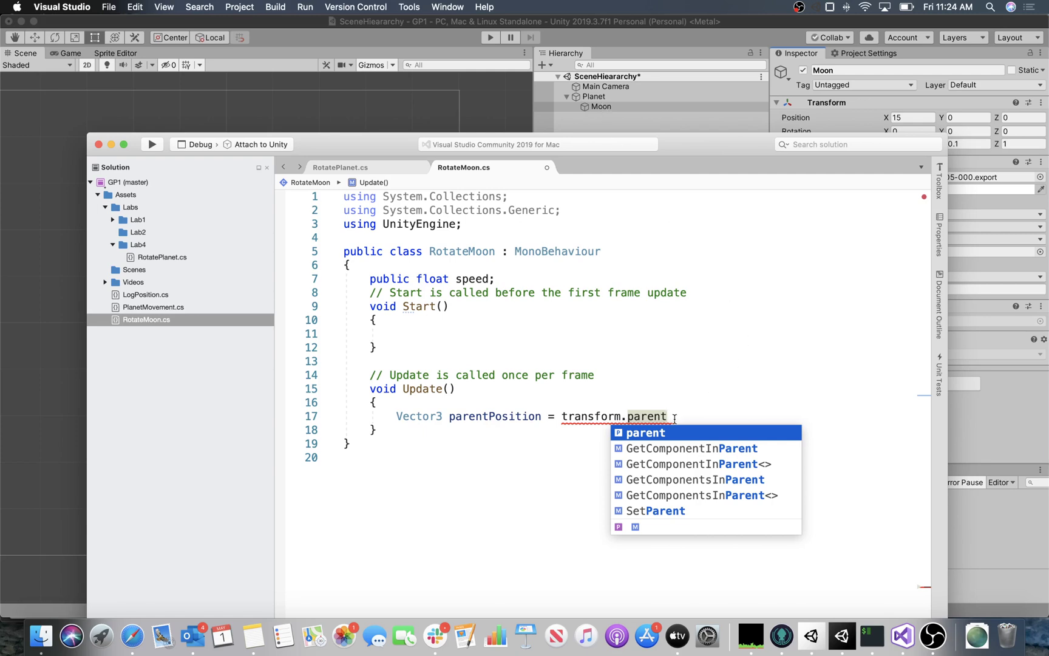
mouse_move(673, 417)
text(.)
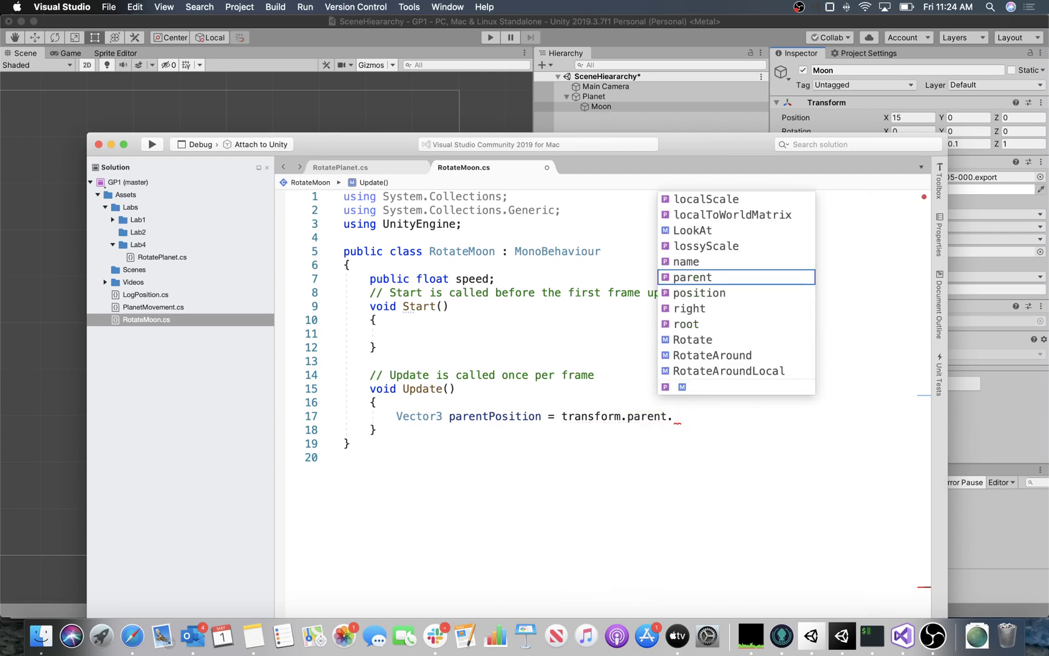
text(trans)
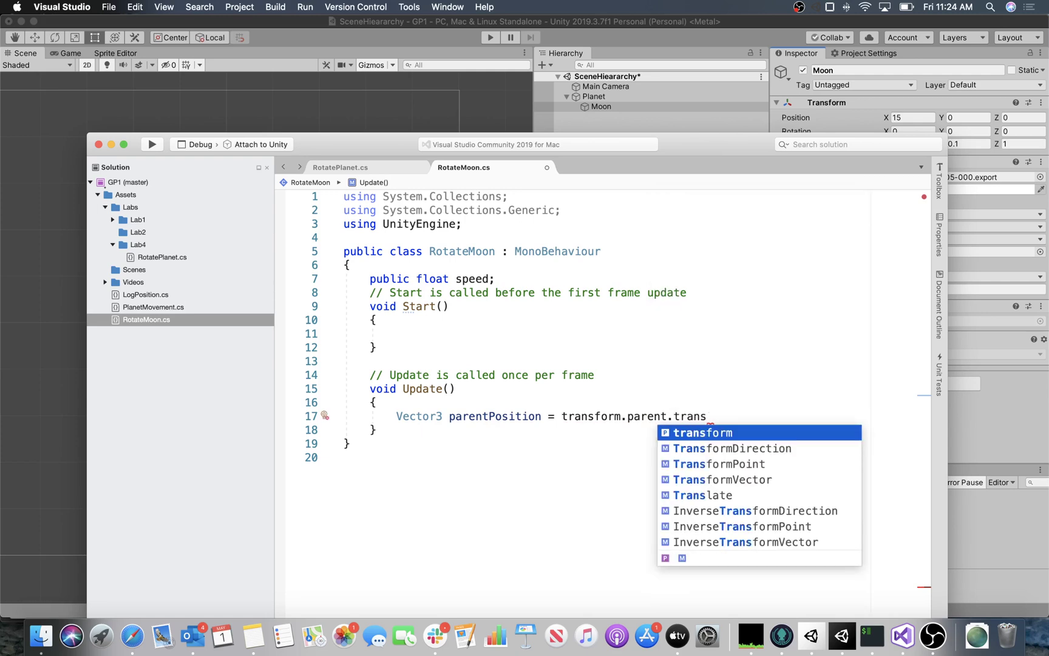
key(Return)
text(.pos)
key(Return)
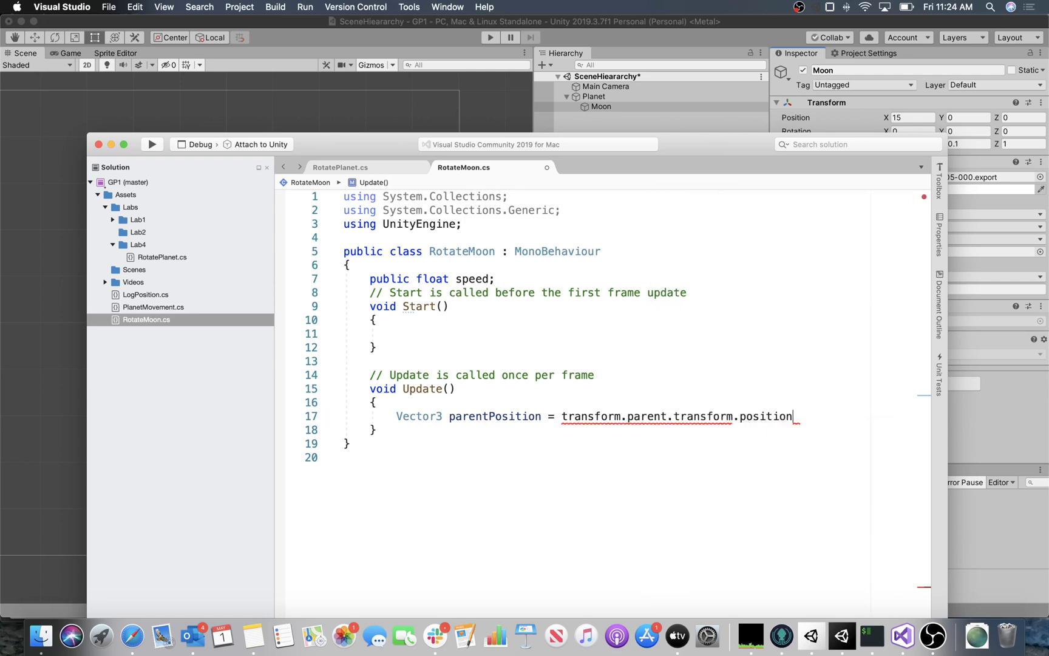
text(;)
key(Return)
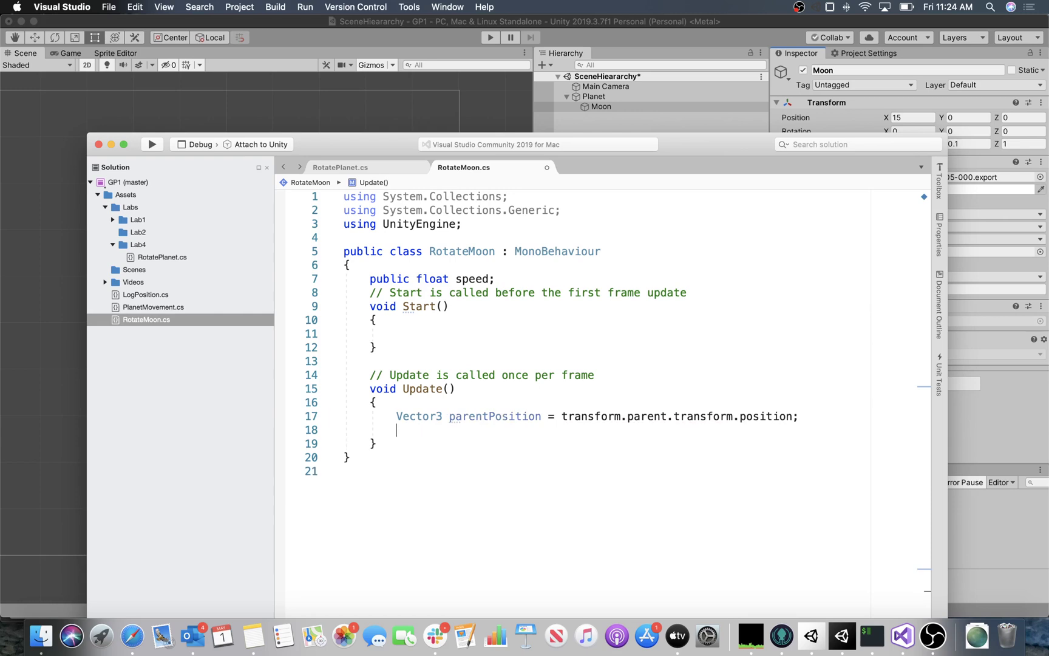
Add the comment "// grab the parent position" above the parentPosition declaration
key(Return)
key(Up)
text(/)
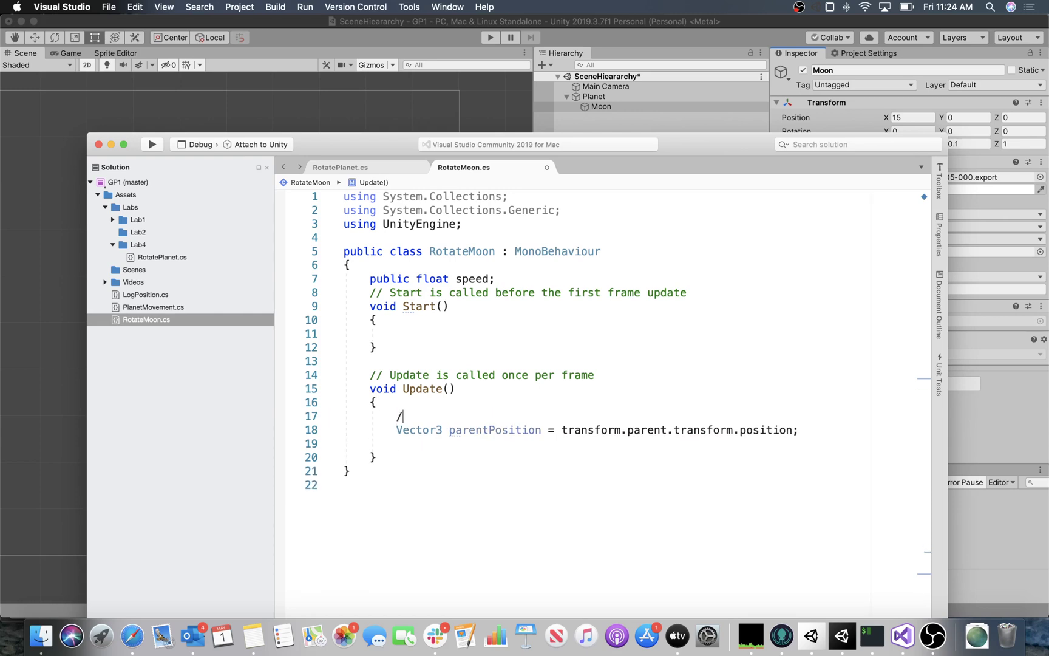
text(/ grab the parent pos)
text(ition)
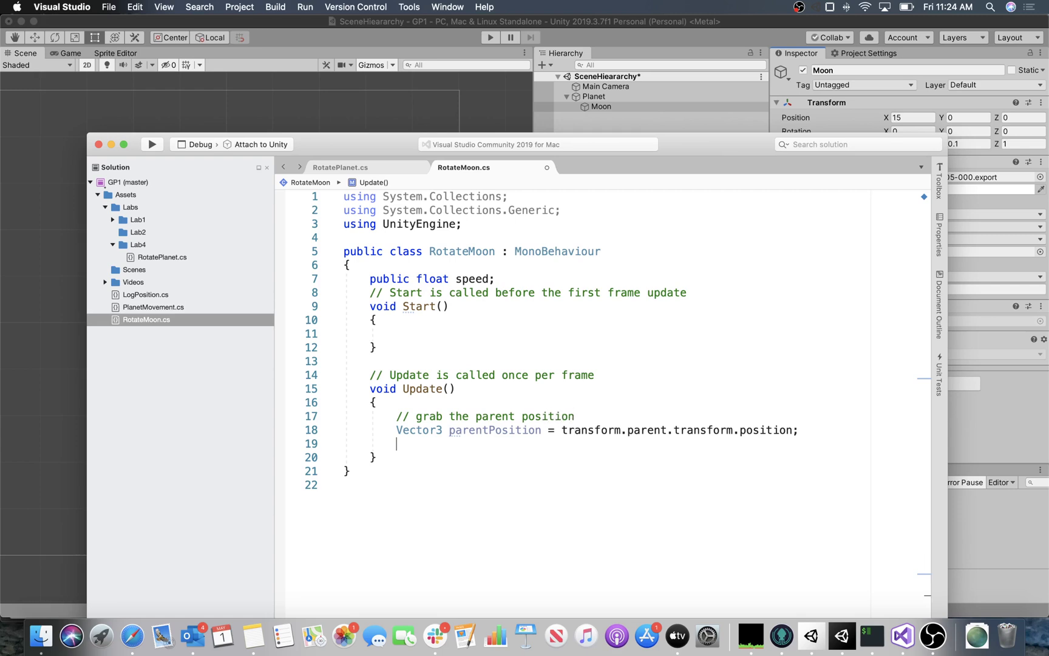
Below the parentPosition declaration in Update, begin a transform.RotateAround call with parentPosition as its first argument
key(Return)
text(transform)
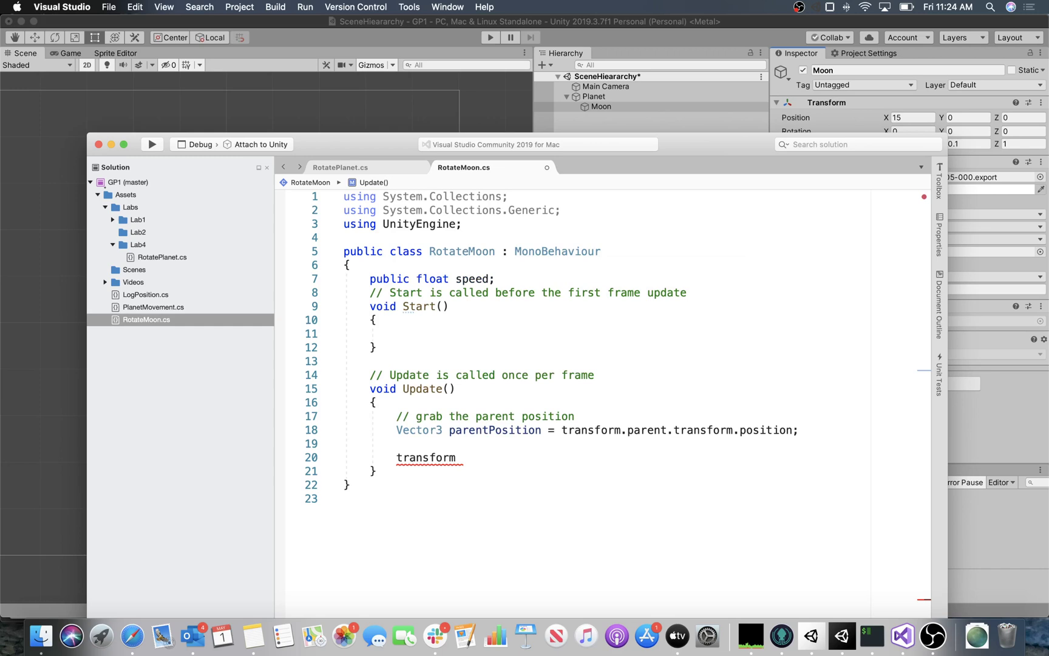
key(BackSpace)
text(.Rot)
key(Return)
text(Around()
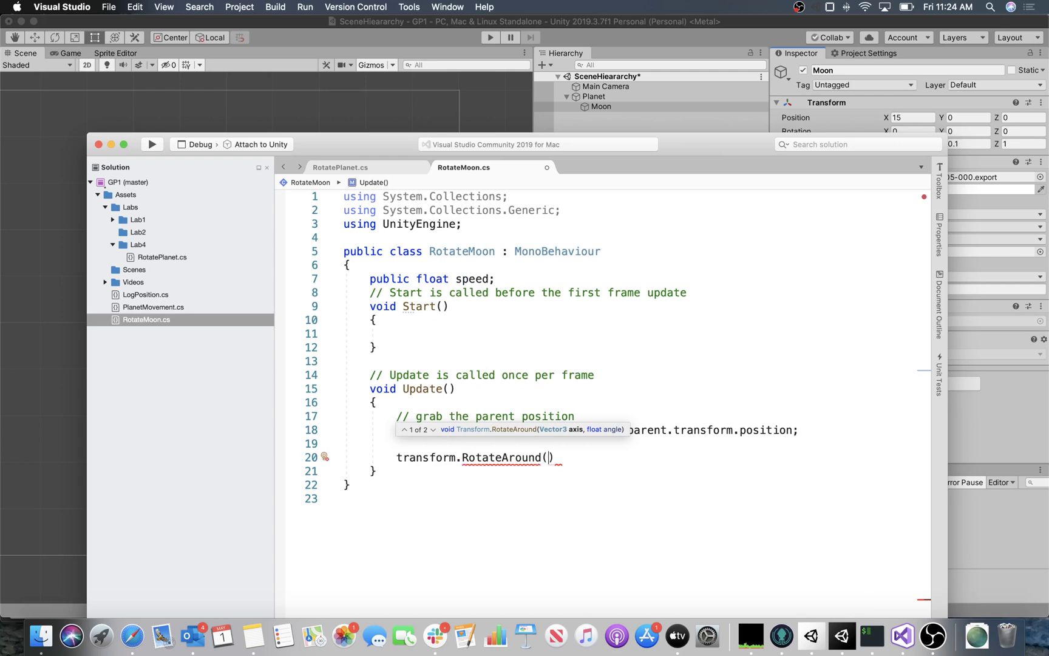
text(parent)
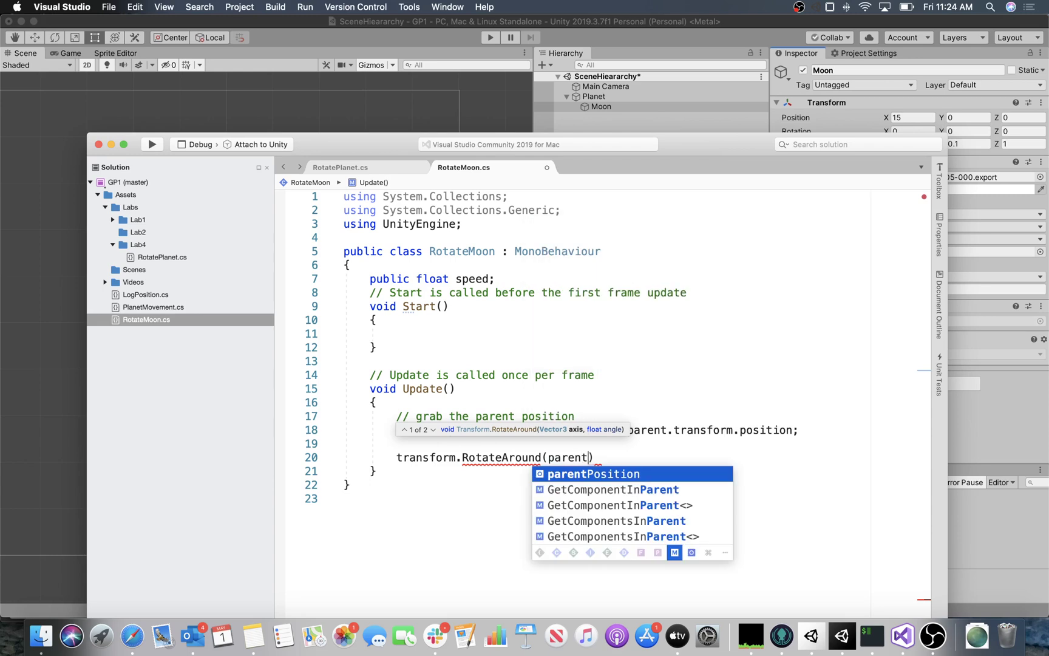
key(Return)
text(,)
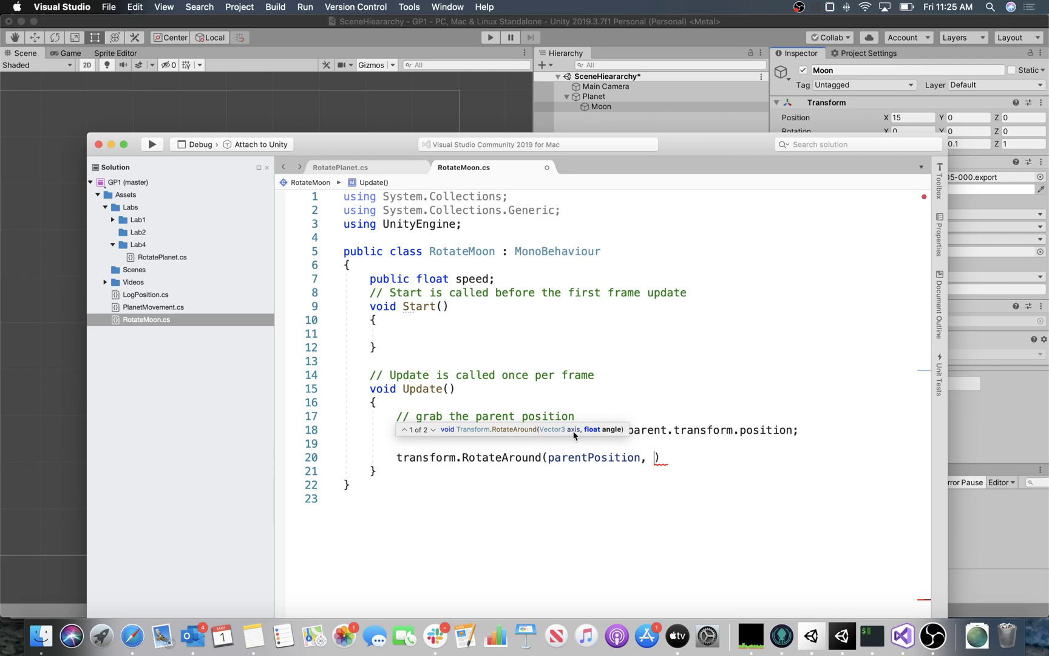
Compare the RotateAround overloads and supply Vector3.forward as the axis argument for the point, axis and angle version
click(432, 429)
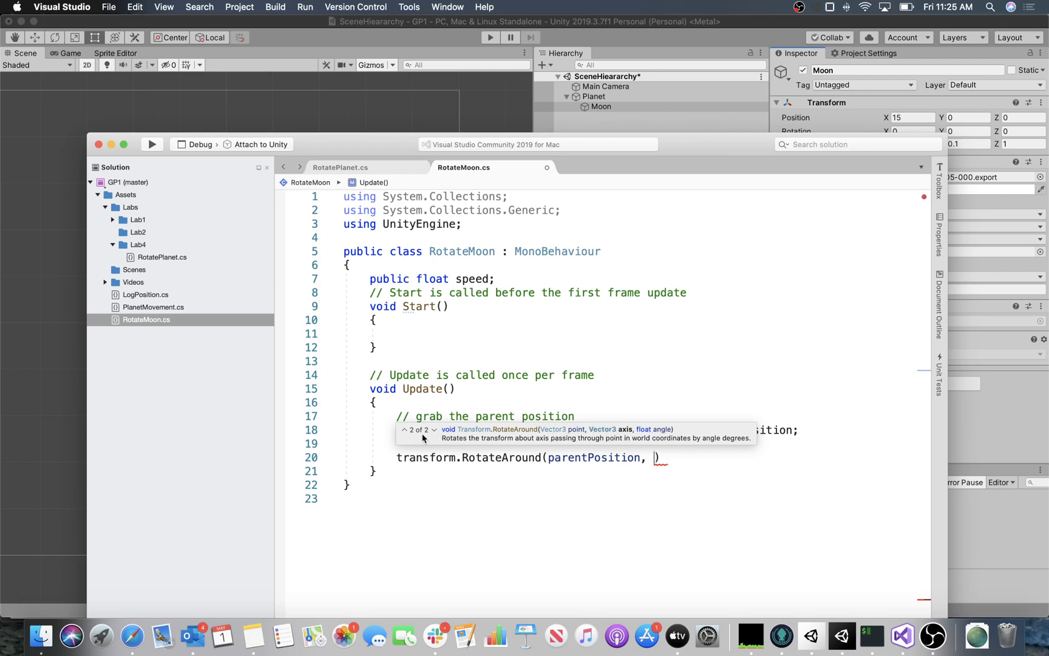
click(405, 429)
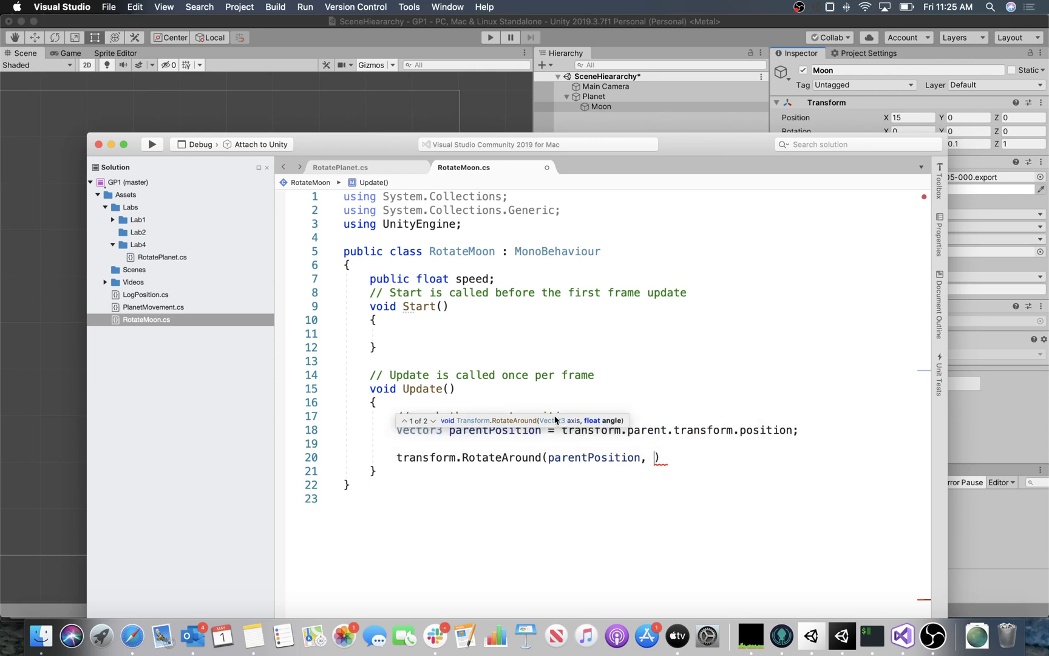
mouse_move(578, 459)
click(434, 421)
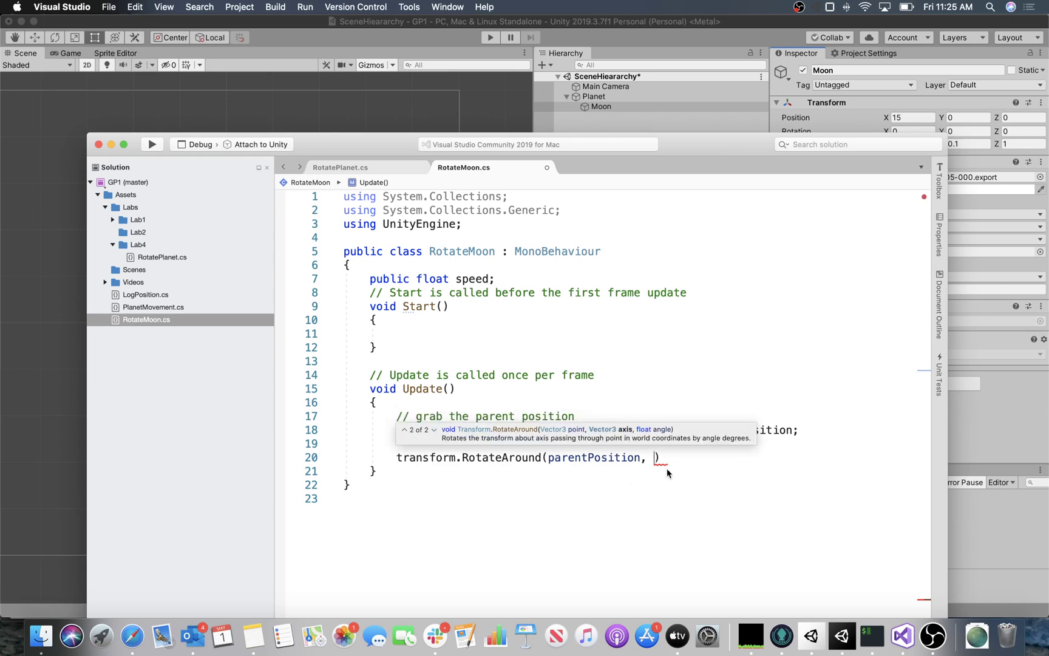
text(Vector3.)
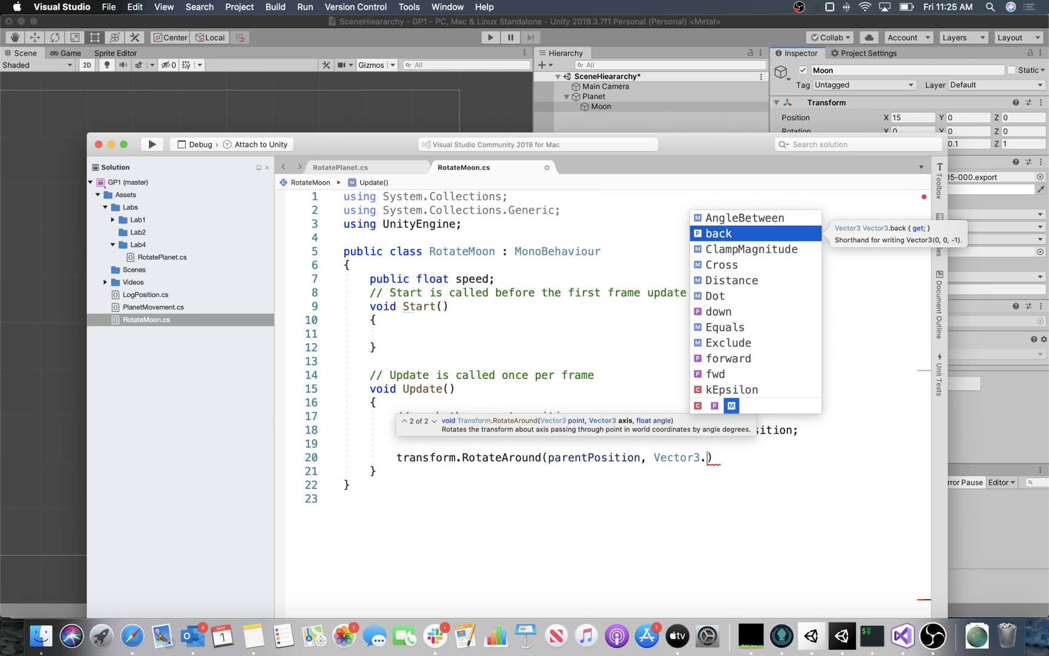
text(forward)
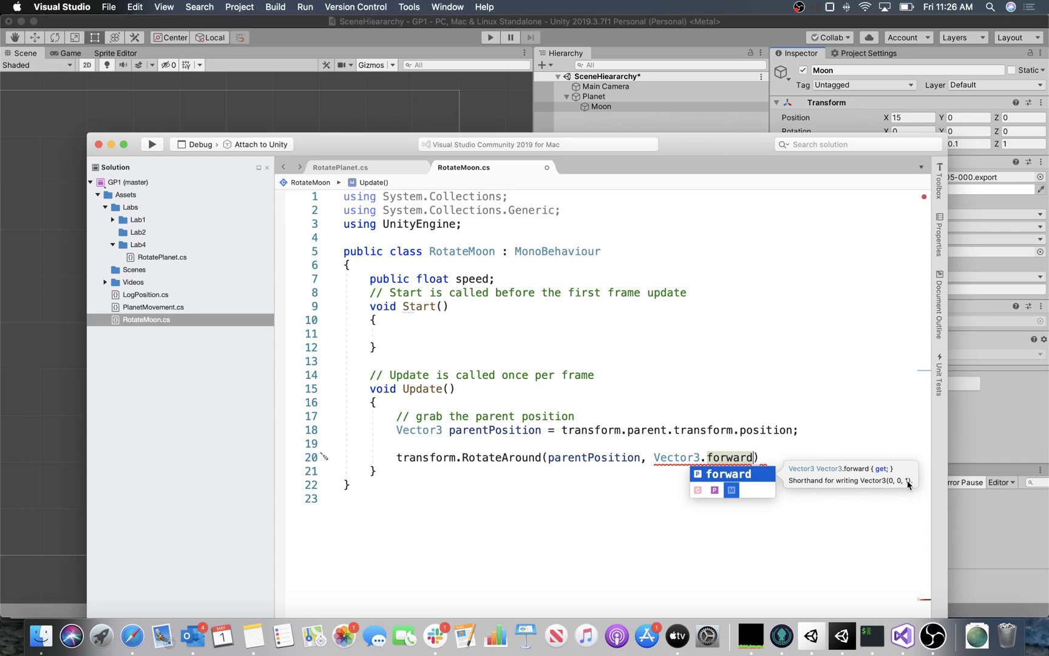
text(, )
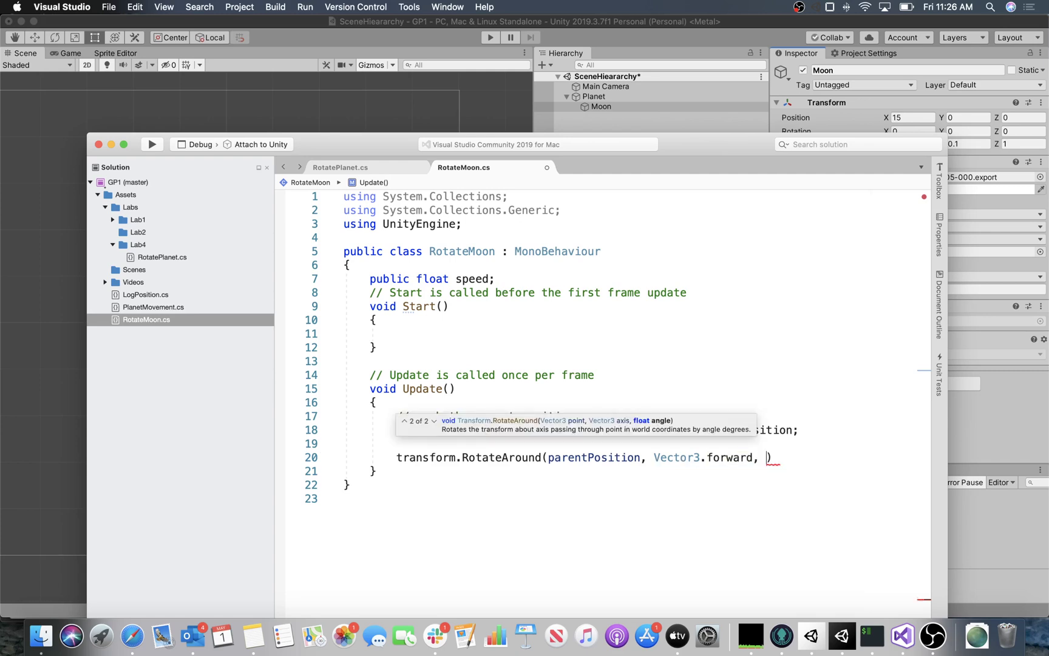
Supply speed * Time.deltaTime as the angle argument and close the RotateAround statement
text(speed * )
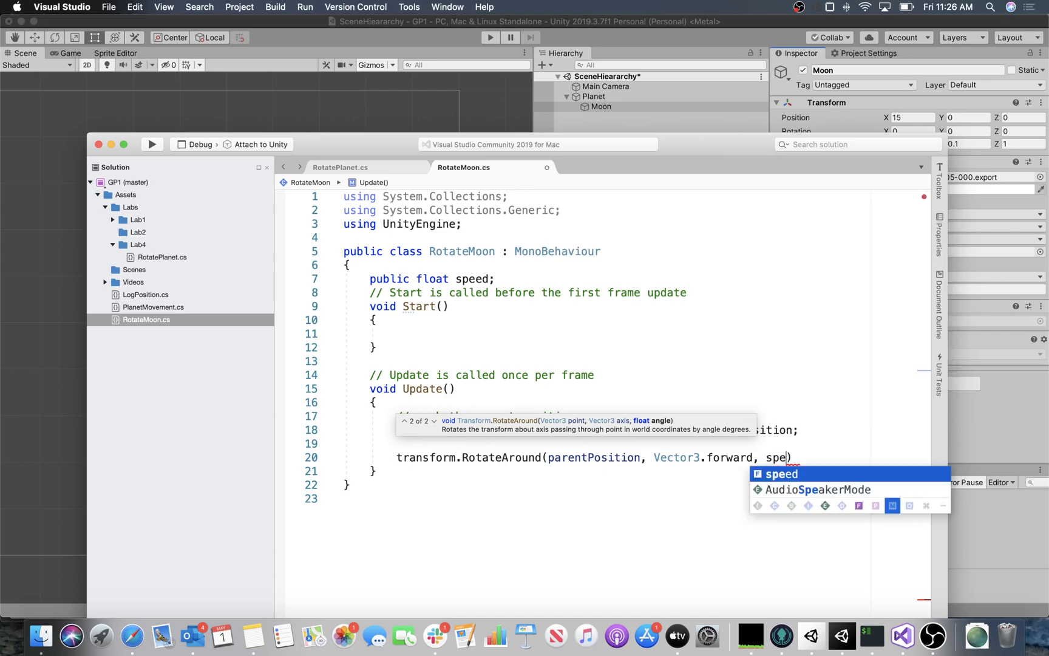
text(Time.deltaTime)
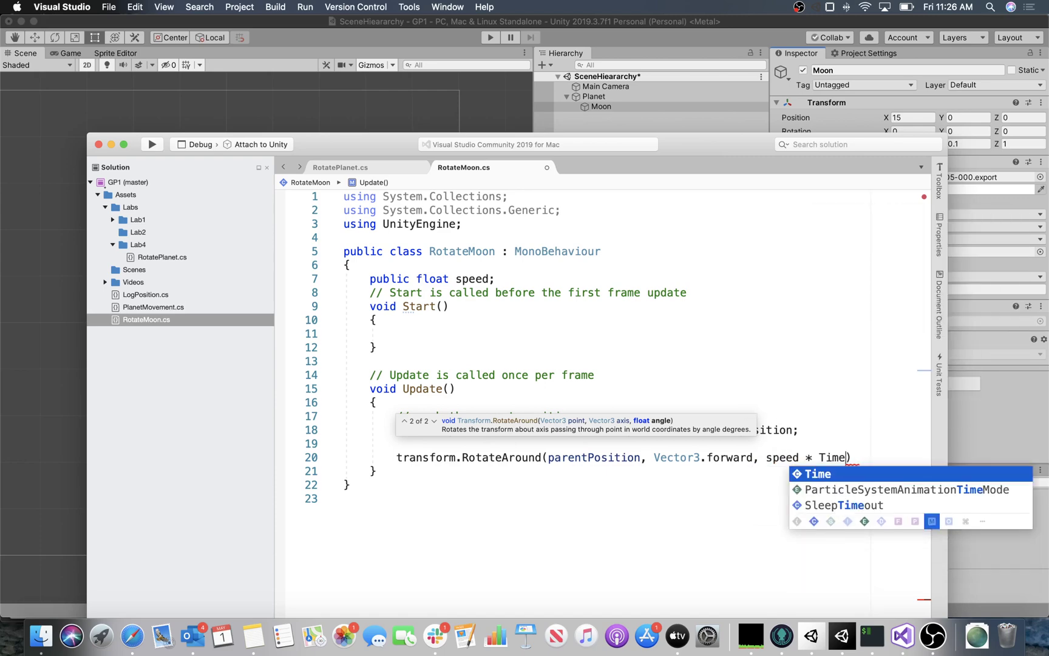
text();)
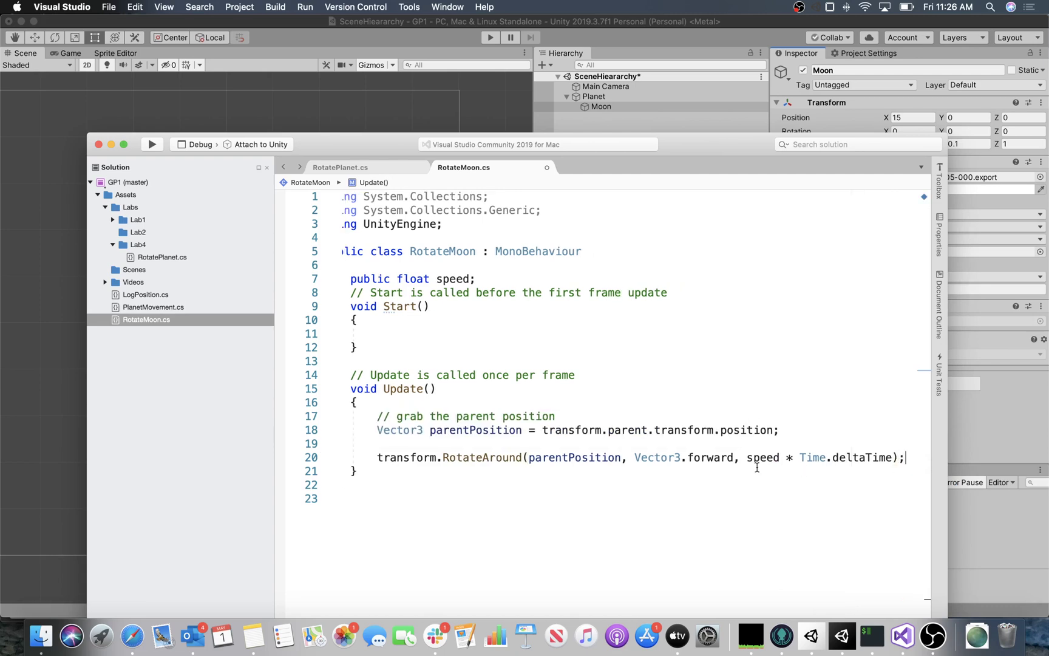
Break the RotateAround call so speed * Time.deltaTime sits on its own line, and save the script
click(745, 457)
key(Return)
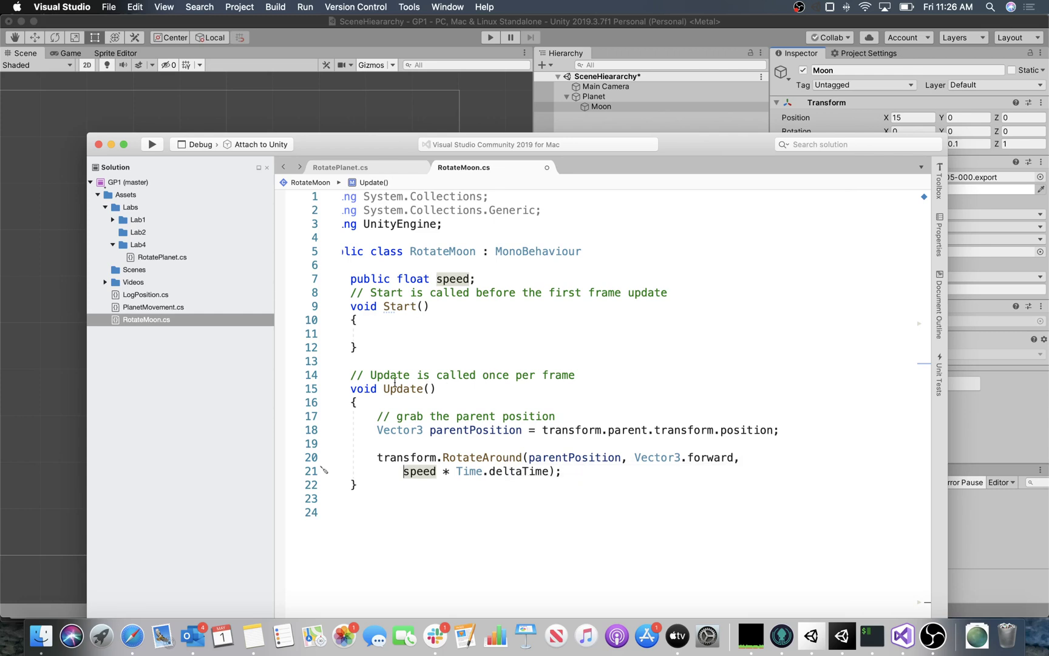
key(super+s)
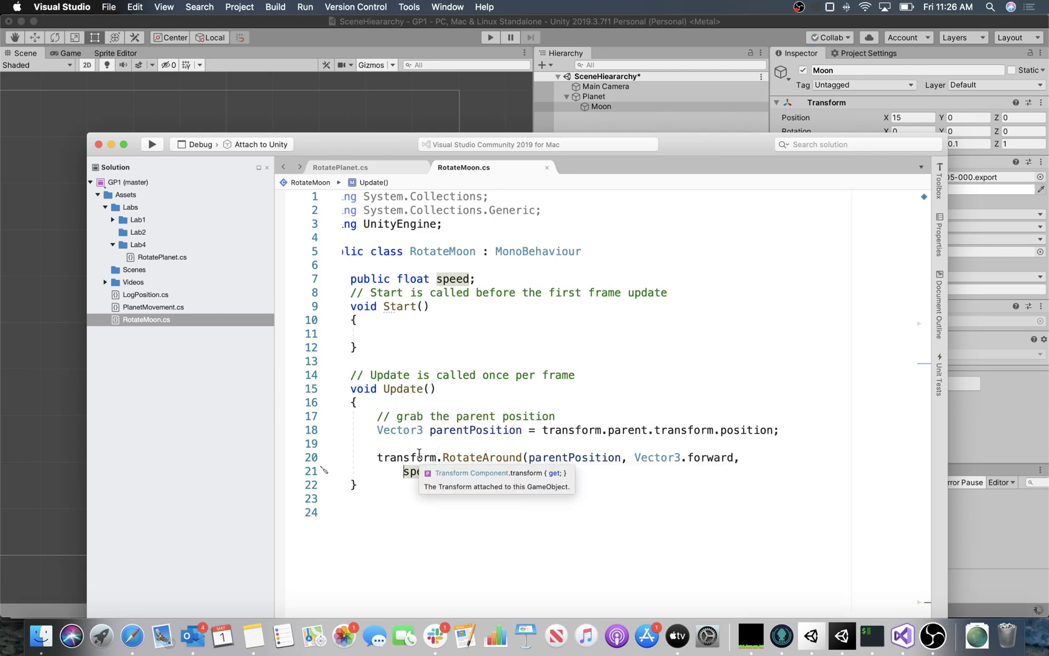
Switch to Unity and set the Speed of the Moon's Rotate Moon script to 10
drag(344, 149, 335, 35)
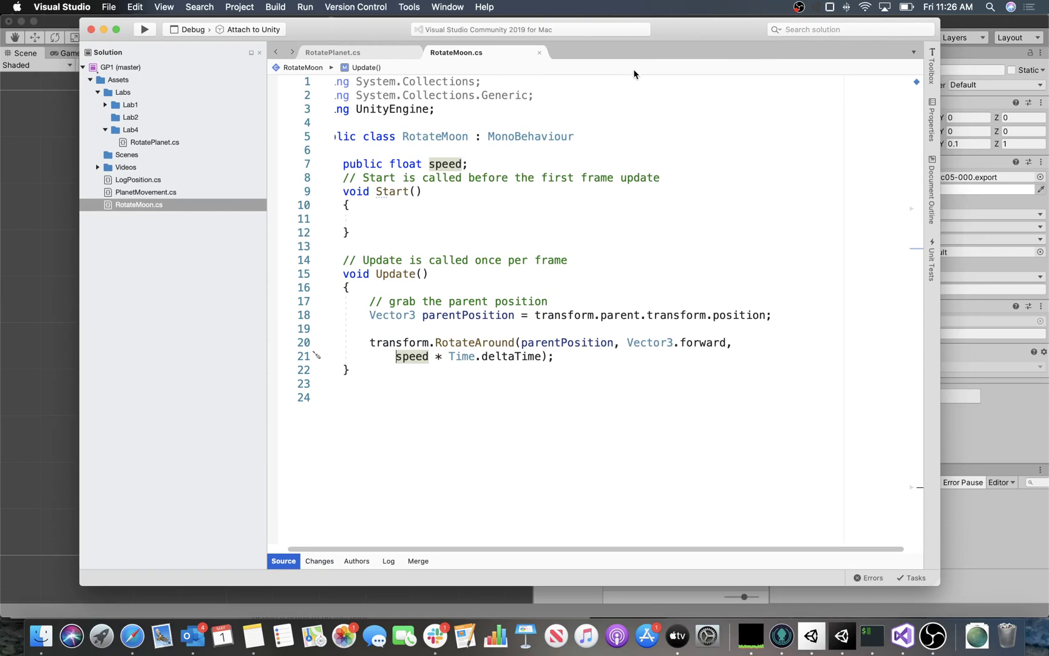
click(959, 25)
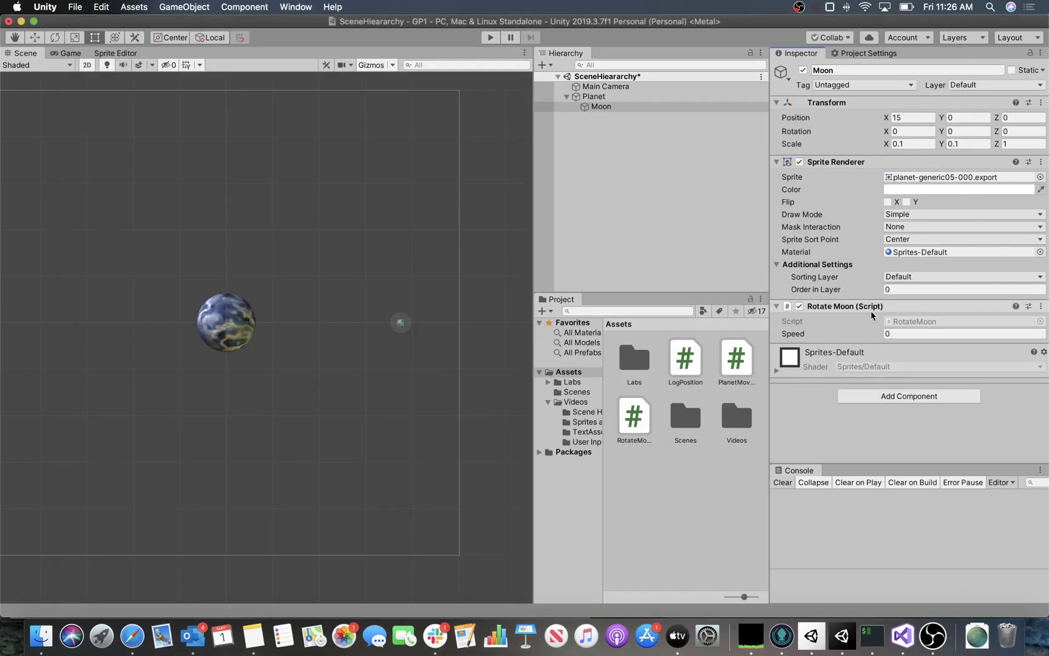
click(896, 335)
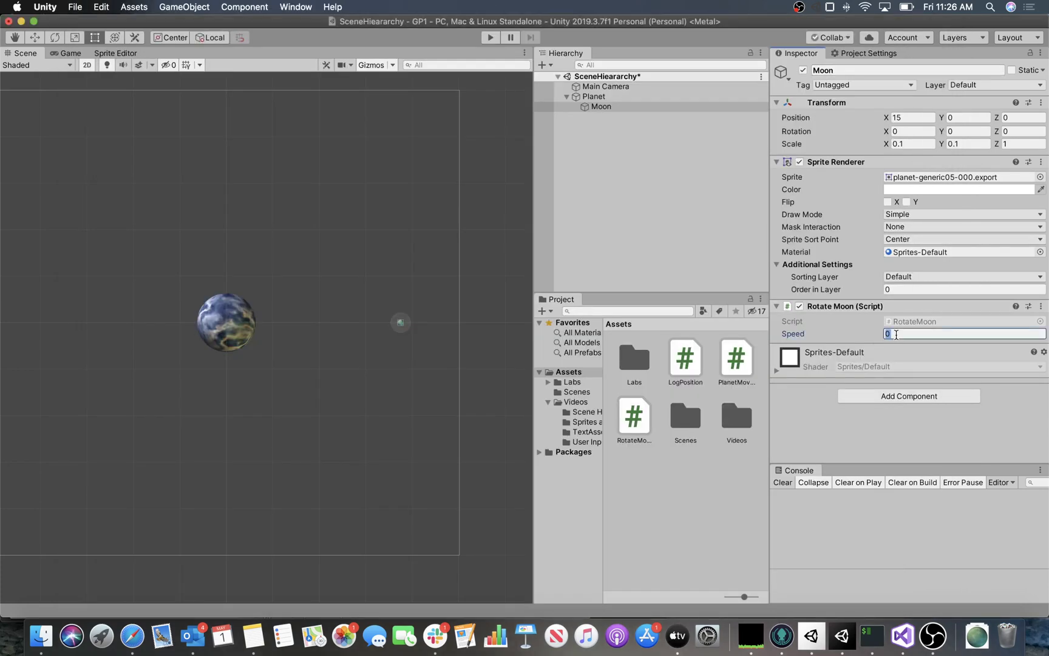
text(10)
Run the scene in Play mode and raise the Moon's Rotate Moon Speed to about 86.61
click(490, 37)
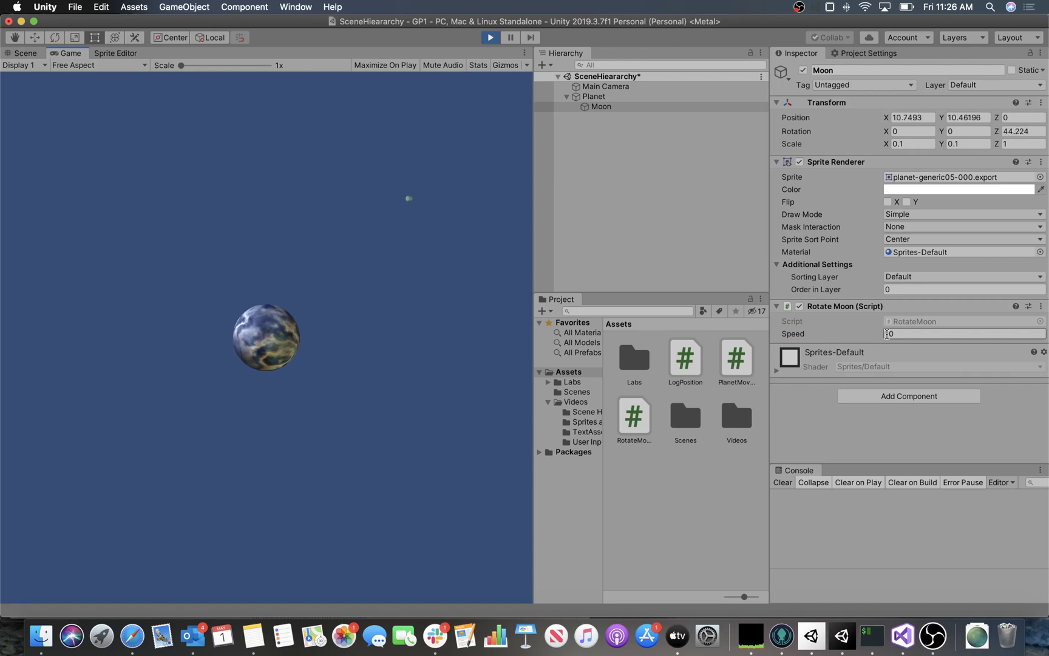
drag(877, 333, 1047, 322)
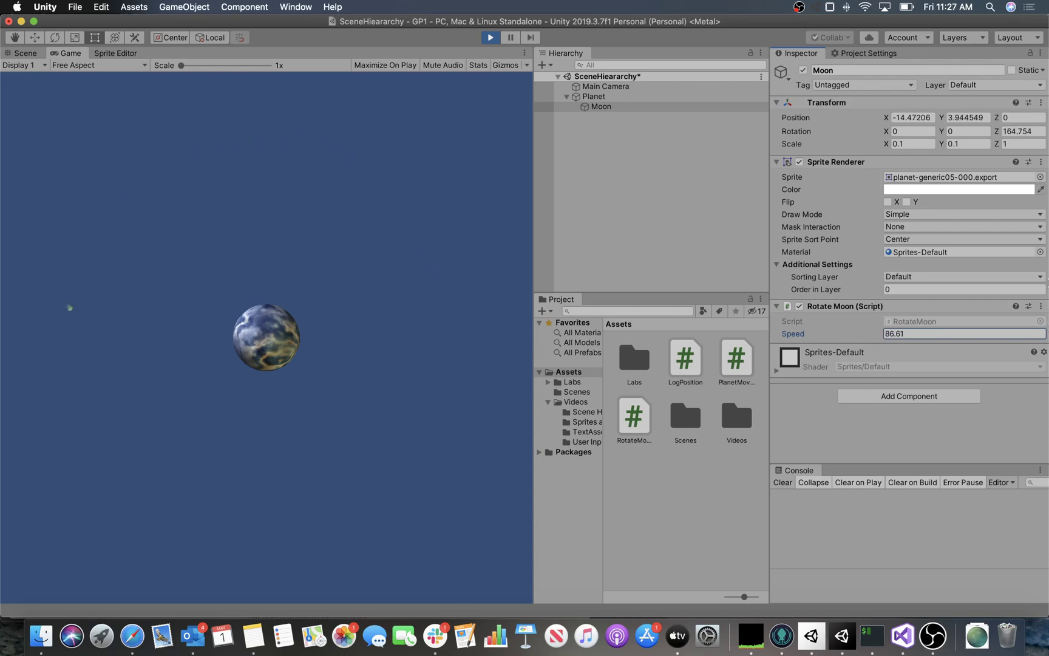